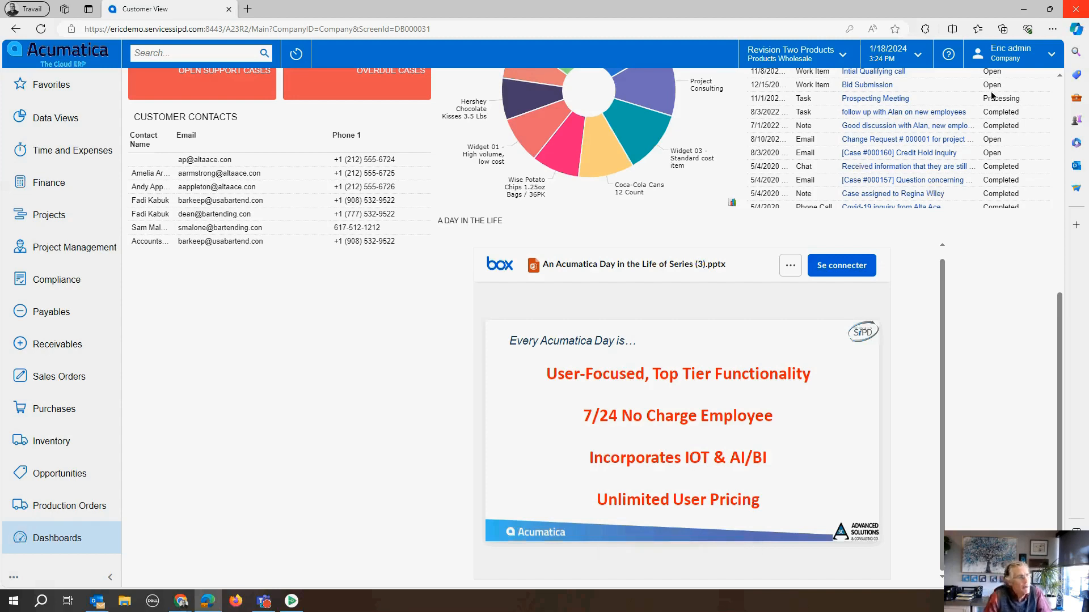
# Step: Open the QCTEESHIRT template from the inventory module's template items
pyautogui.click(1083, 9)
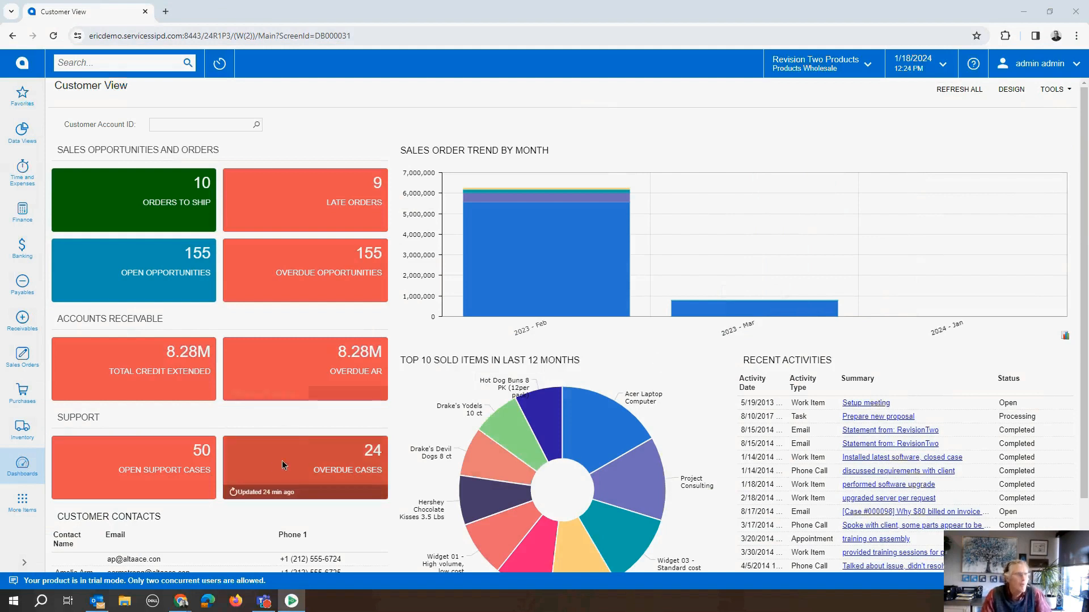
pyautogui.moveTo(76, 498)
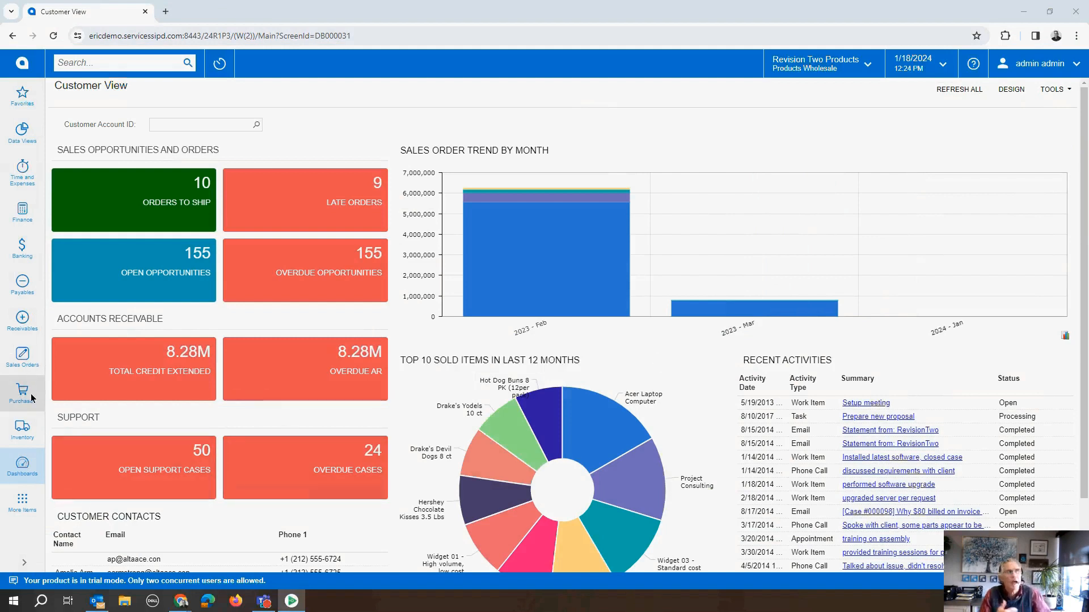
pyautogui.click(26, 430)
pyautogui.scroll(-2, 130, 489)
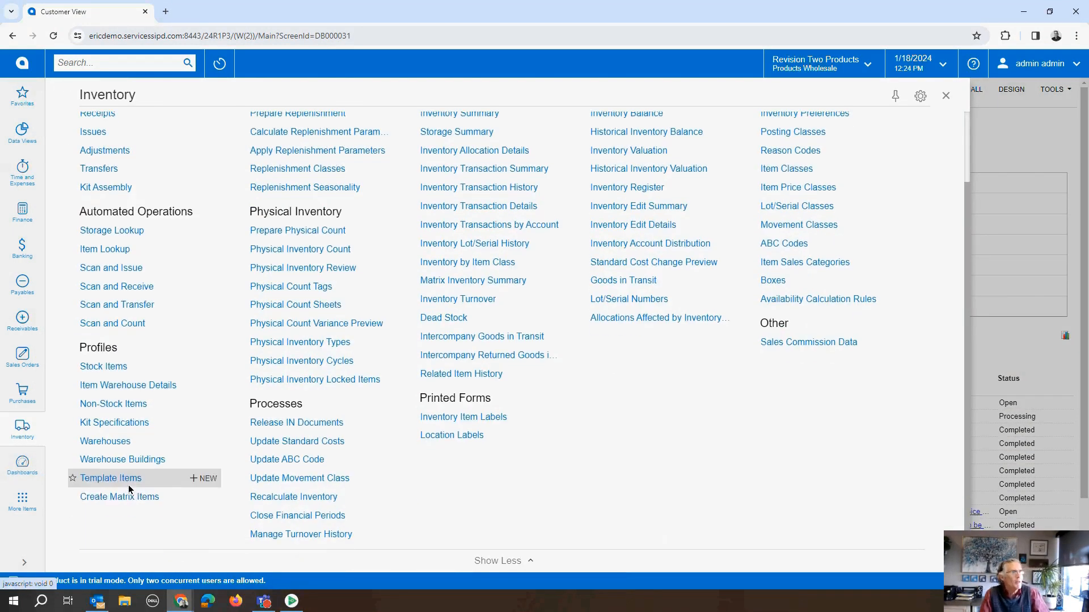
pyautogui.click(124, 485)
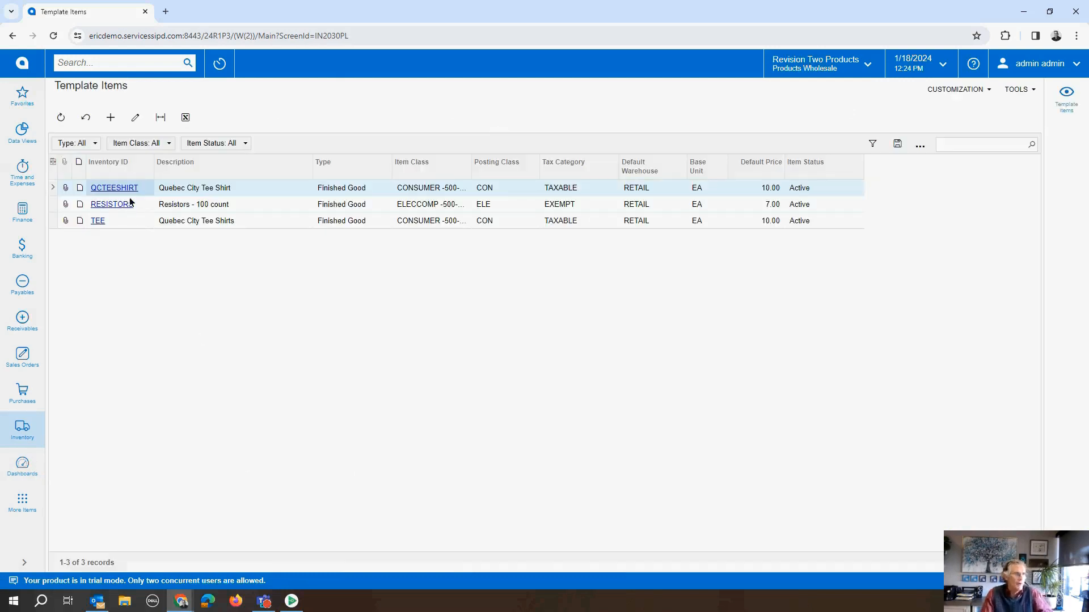
pyautogui.click(129, 192)
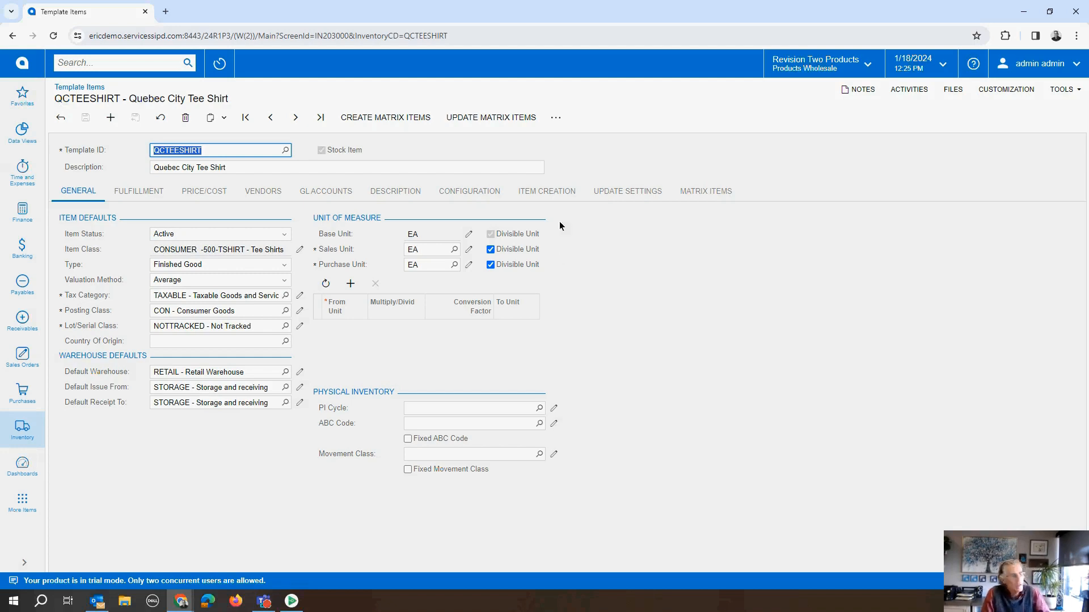
# Step: Examine the template's attribute and segment configuration and its color-by-size item creation matrix
pyautogui.click(485, 190)
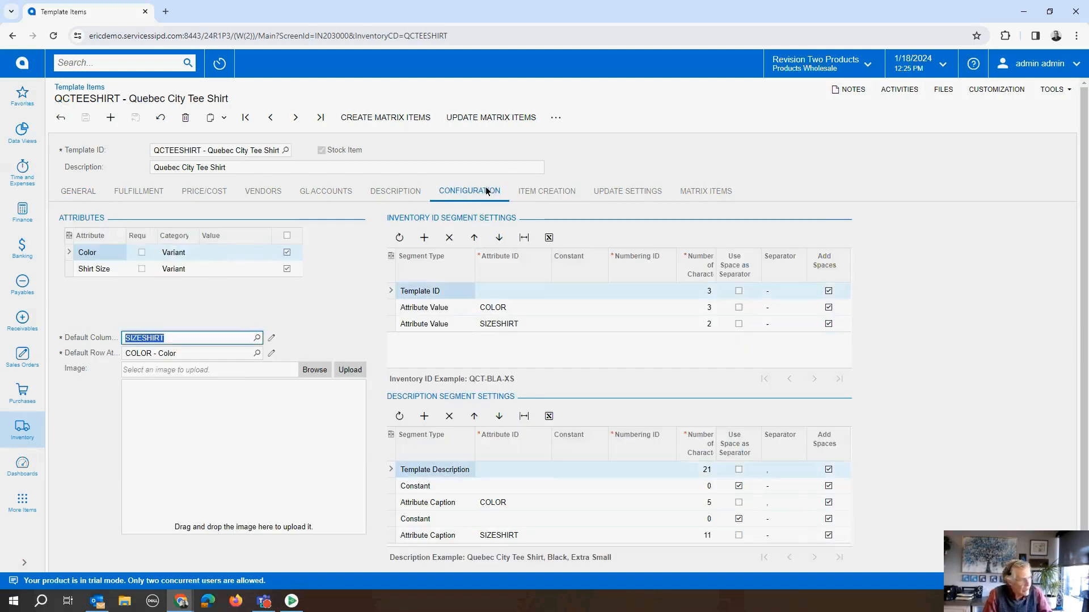
pyautogui.click(572, 190)
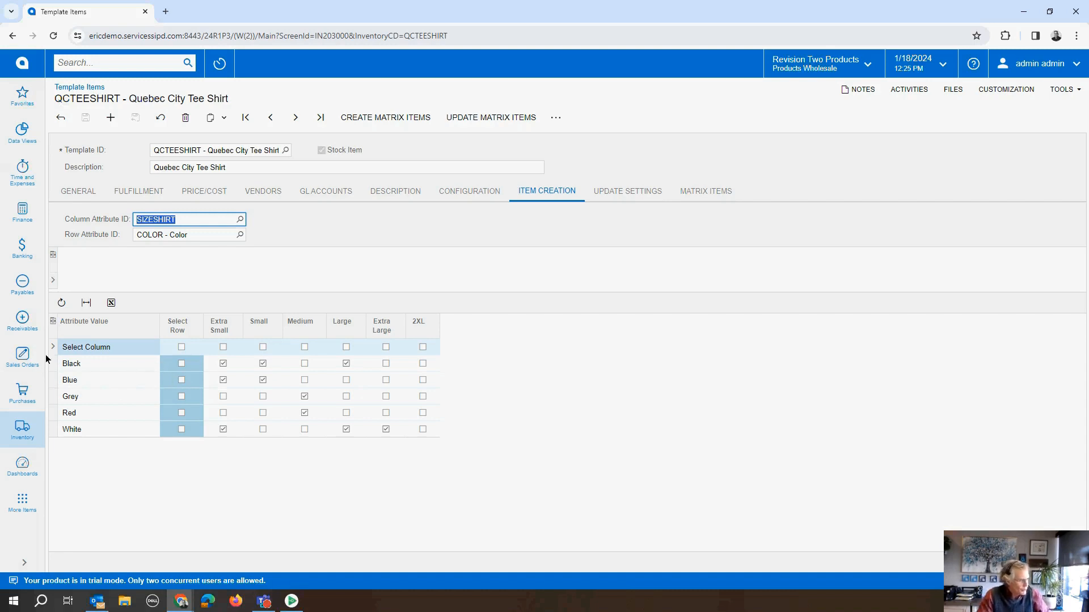
# Step: Open the sales orders list in a separate browser tab and start a new sales order
pyautogui.click(22, 356)
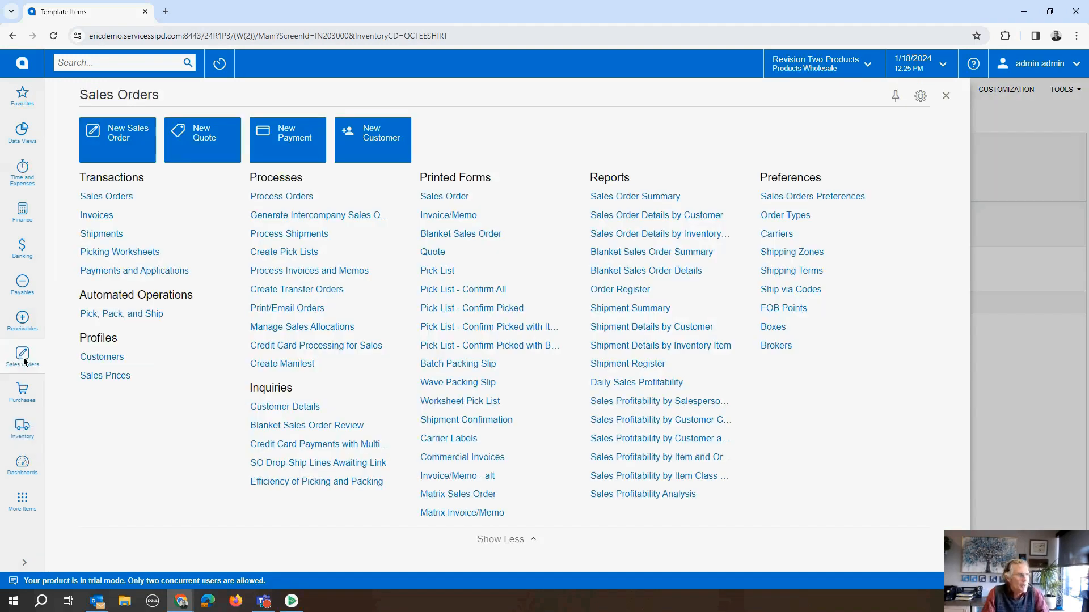
pyautogui.keyDown('ctrl'); pyautogui.click(126, 199); pyautogui.keyUp('ctrl')
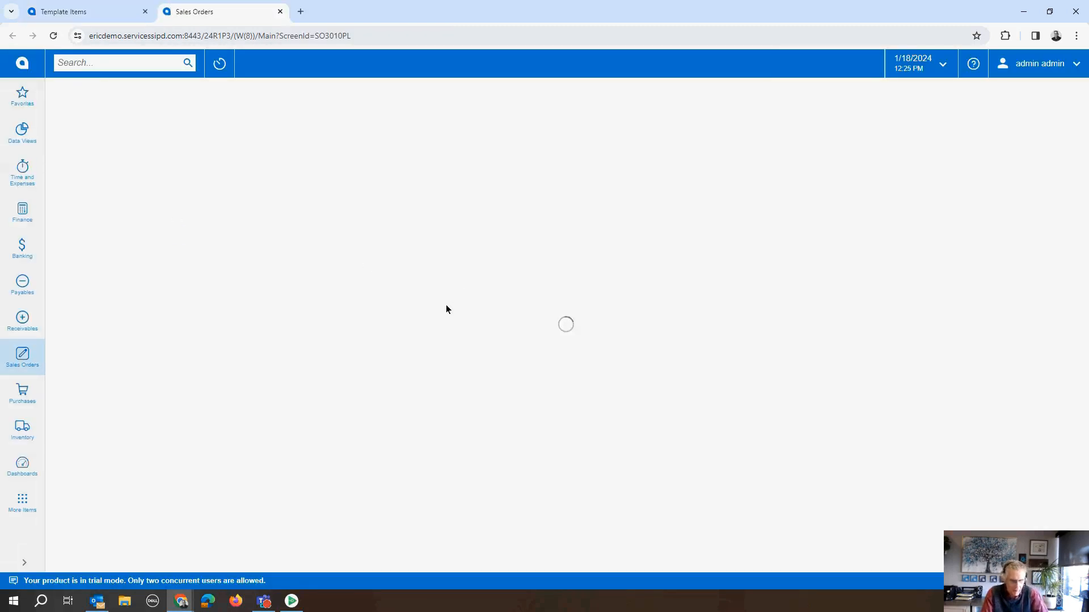
pyautogui.click(110, 117)
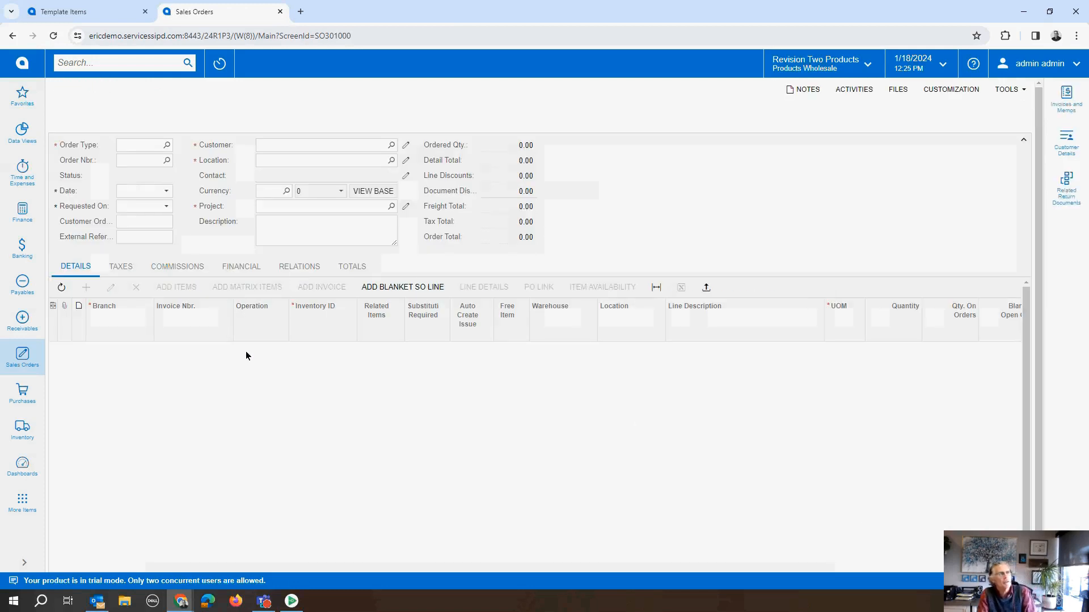
# Step: Return to the Quebec City Tee Shirt template and review its general defaults and attribute configuration
pyautogui.click(86, 11)
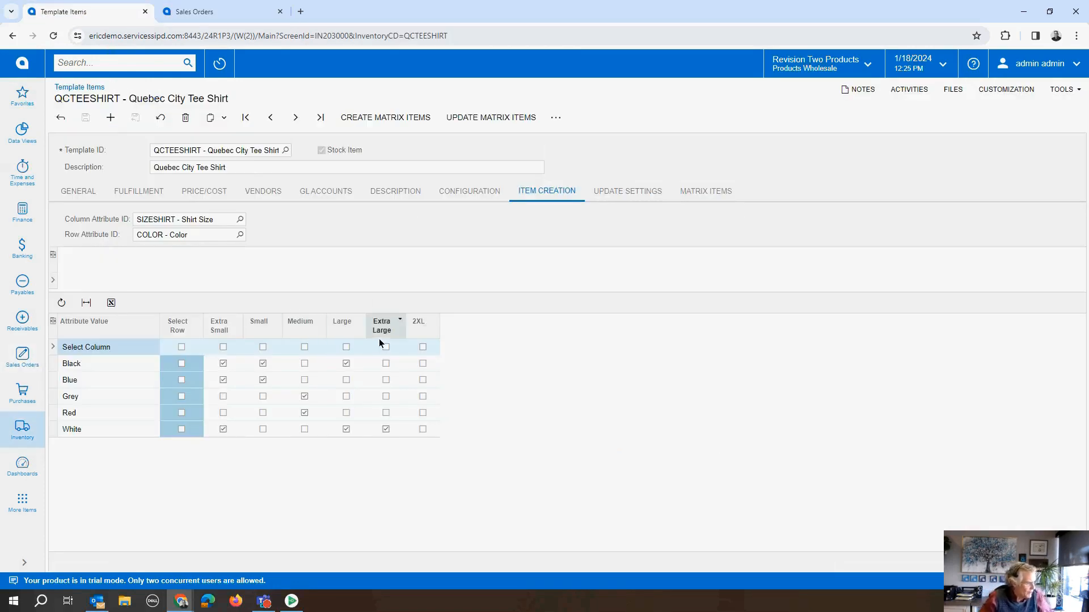
pyautogui.click(78, 192)
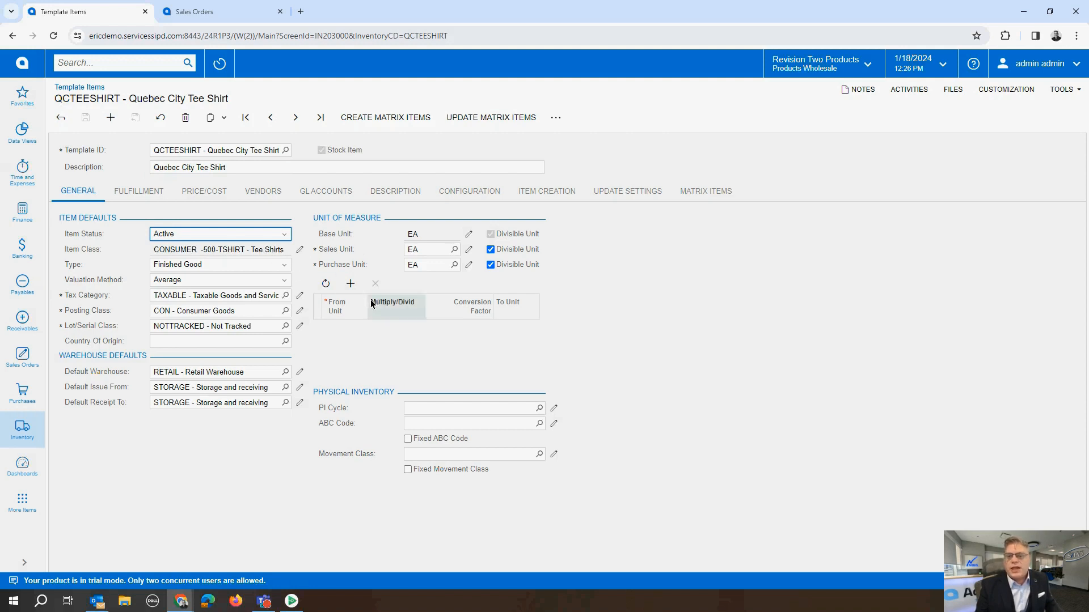
pyautogui.click(476, 194)
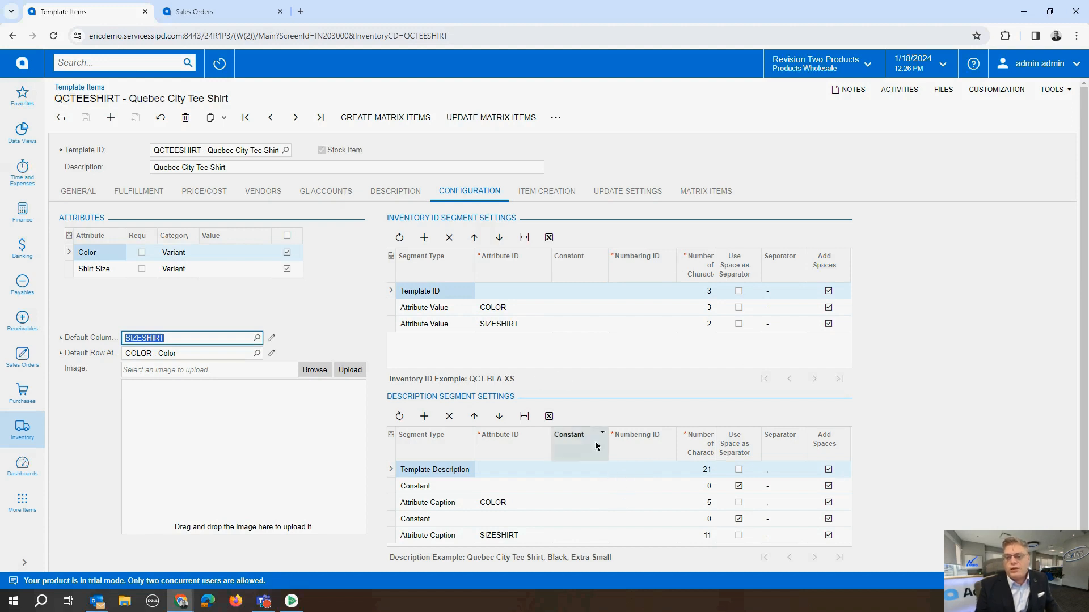
# Step: In the item creation matrix, select Grey Extra Small, Red Large, and Blue in Medium, Large, Extra Large and 2XL
pyautogui.click(573, 191)
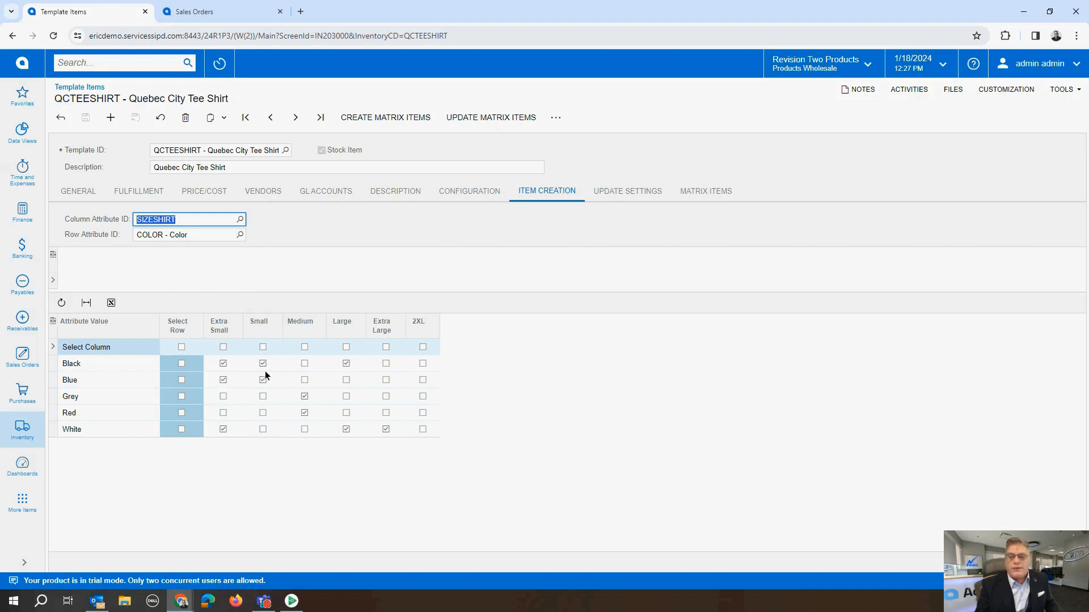
pyautogui.click(223, 396)
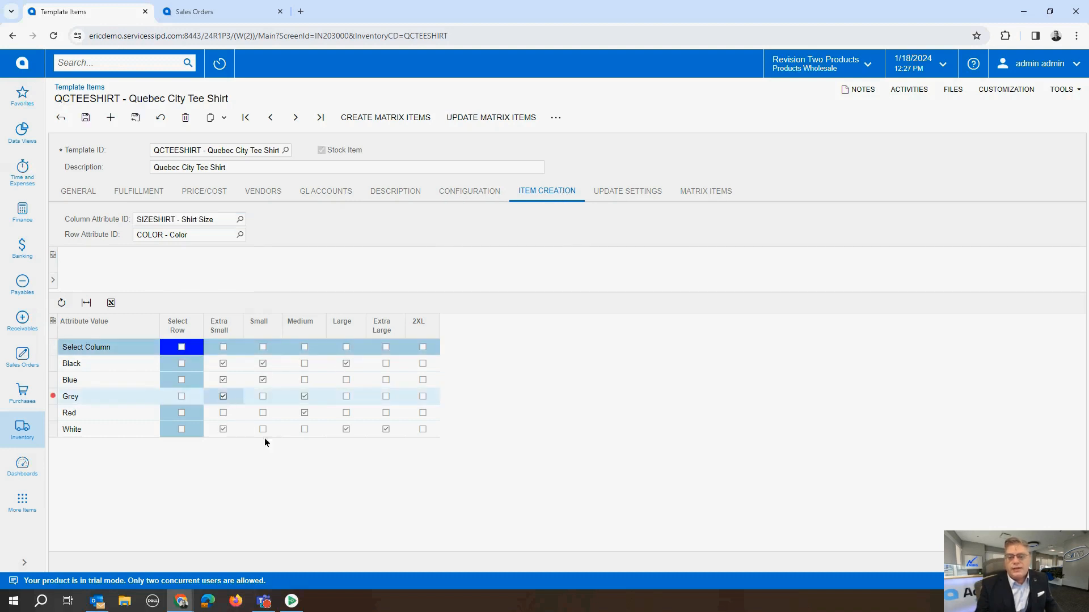
pyautogui.click(346, 413)
pyautogui.click(385, 380)
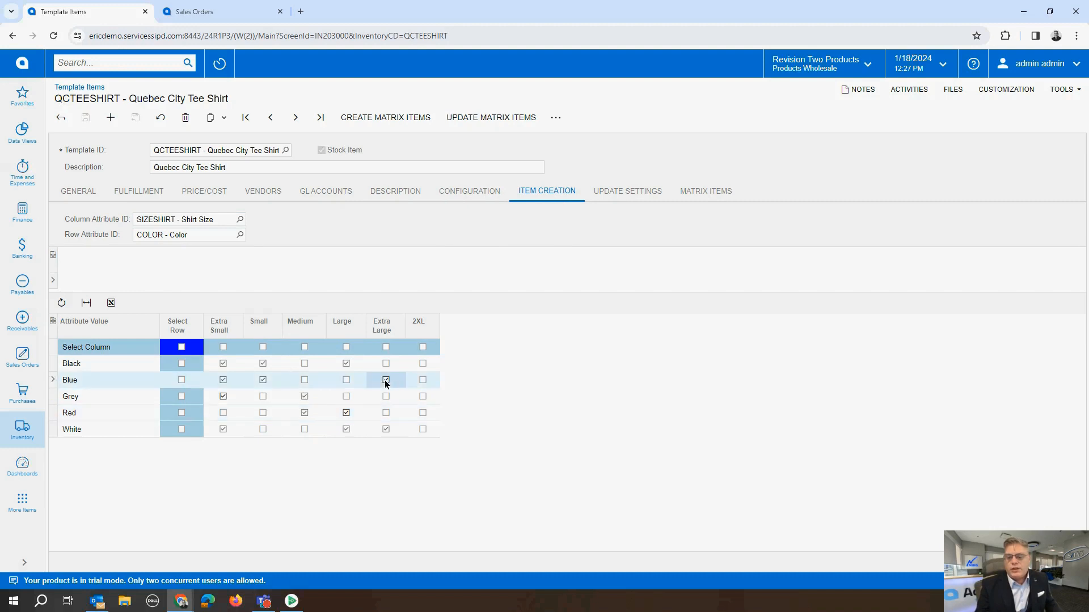
pyautogui.click(424, 382)
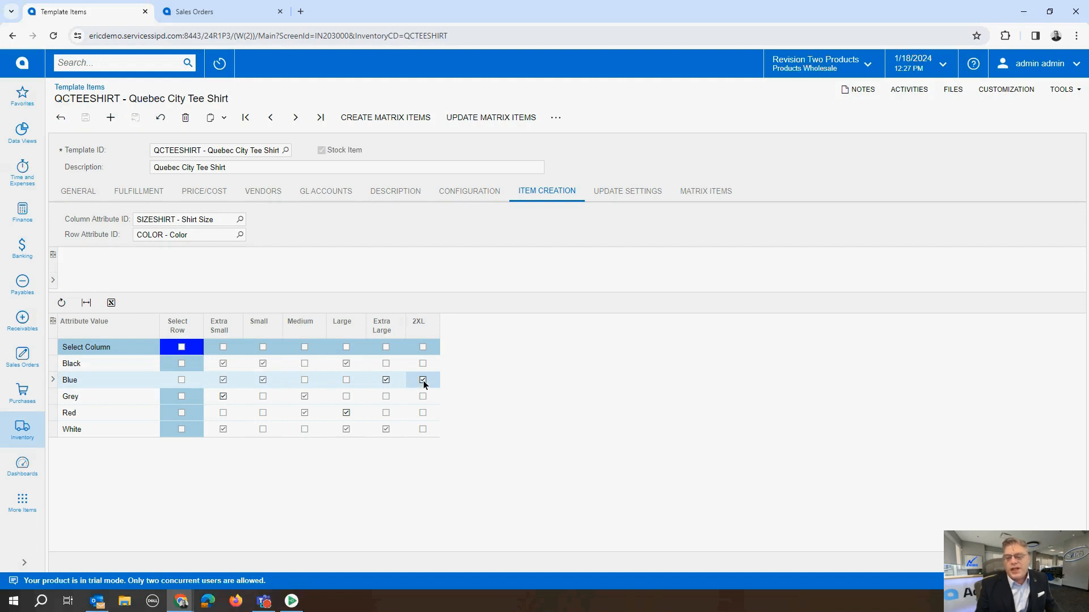
pyautogui.click(346, 380)
pyautogui.click(305, 380)
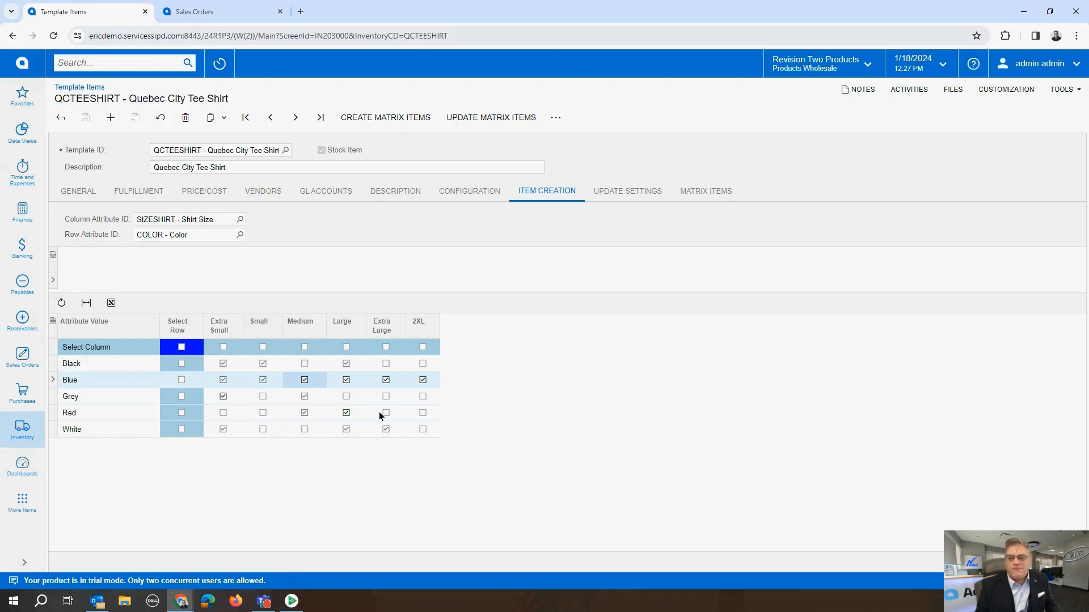
# Step: Generate the matrix items for the newly selected color and size combinations and confirm their creation
pyautogui.click(398, 118)
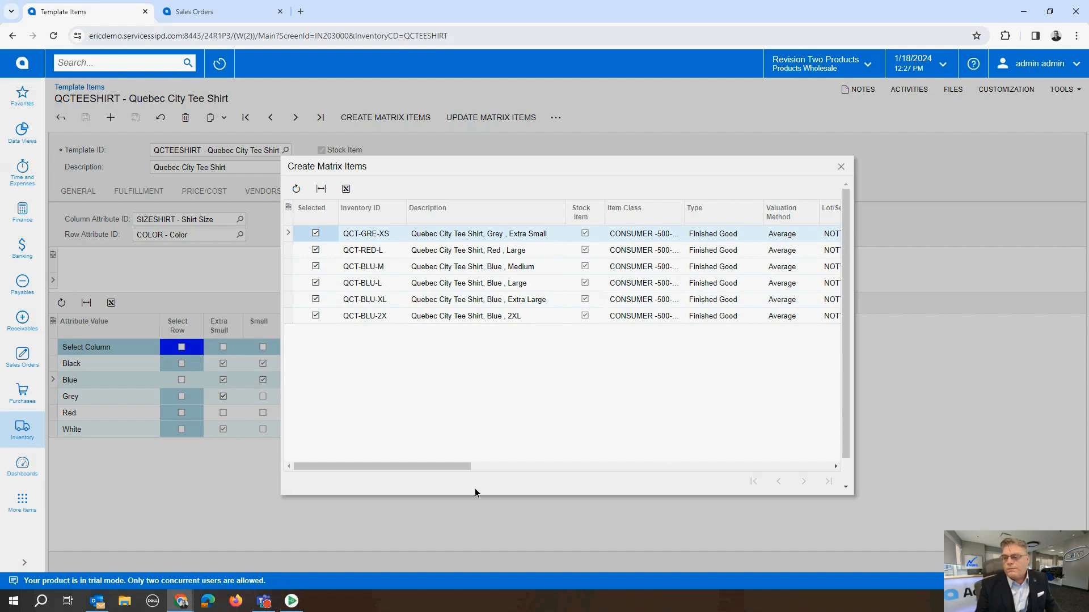
pyautogui.moveTo(440, 471); pyautogui.dragTo(342, 487)
pyautogui.scroll(-1, 849, 424)
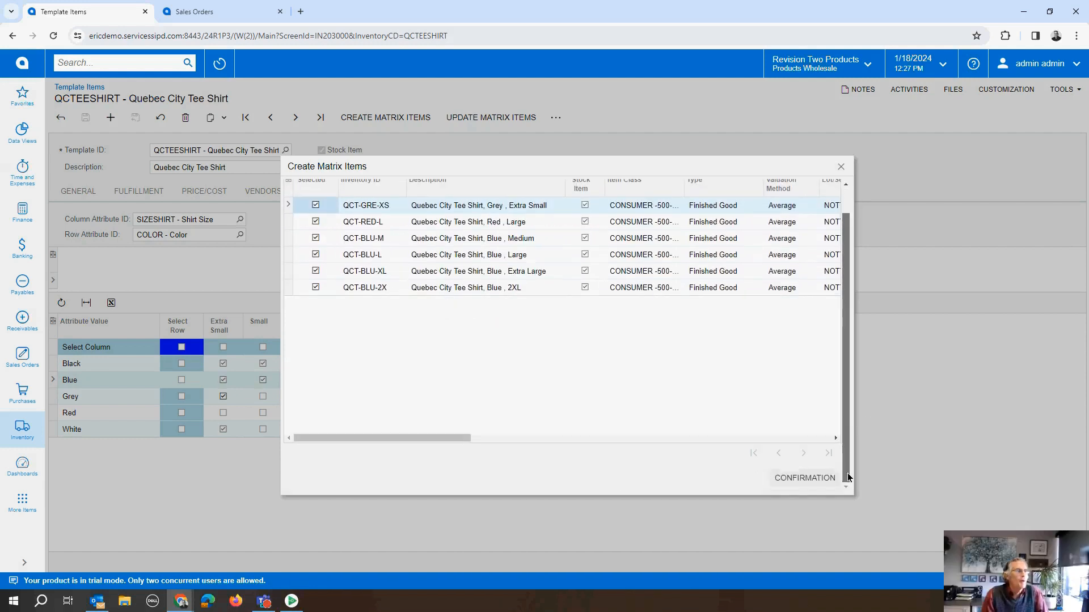
pyautogui.click(813, 479)
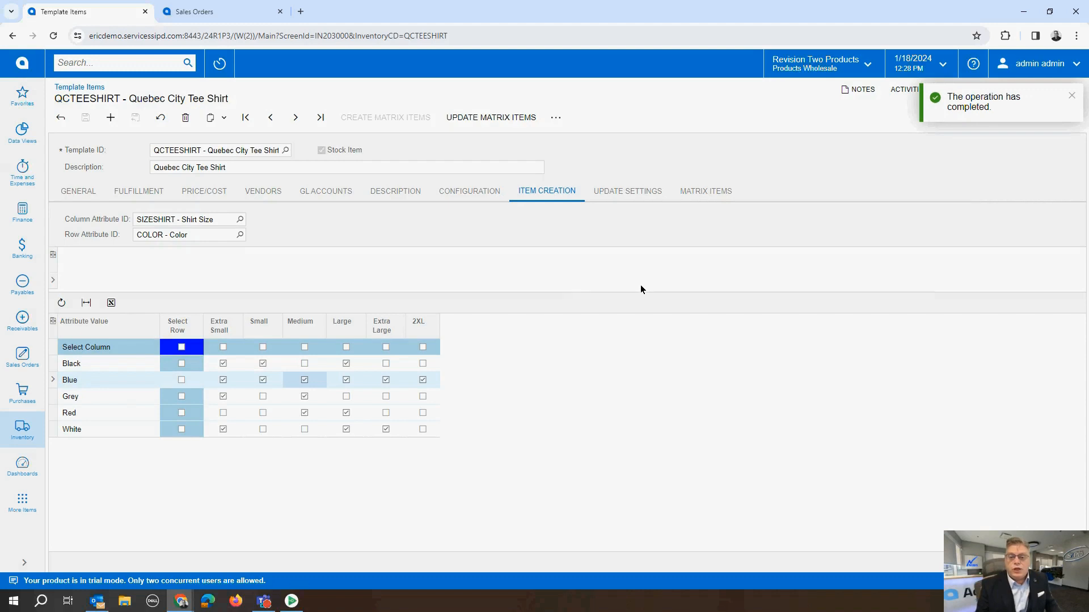
# Step: Examine the template's matrix items list, price and fulfillment data, update settings, general defaults and item creation matrix
pyautogui.click(705, 192)
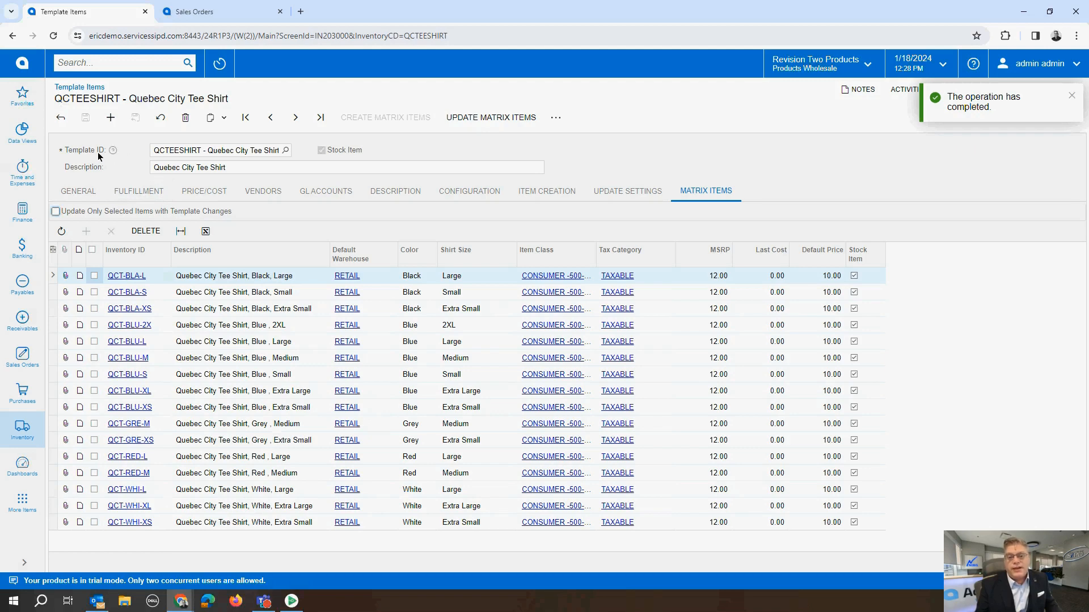
pyautogui.click(190, 192)
pyautogui.click(144, 191)
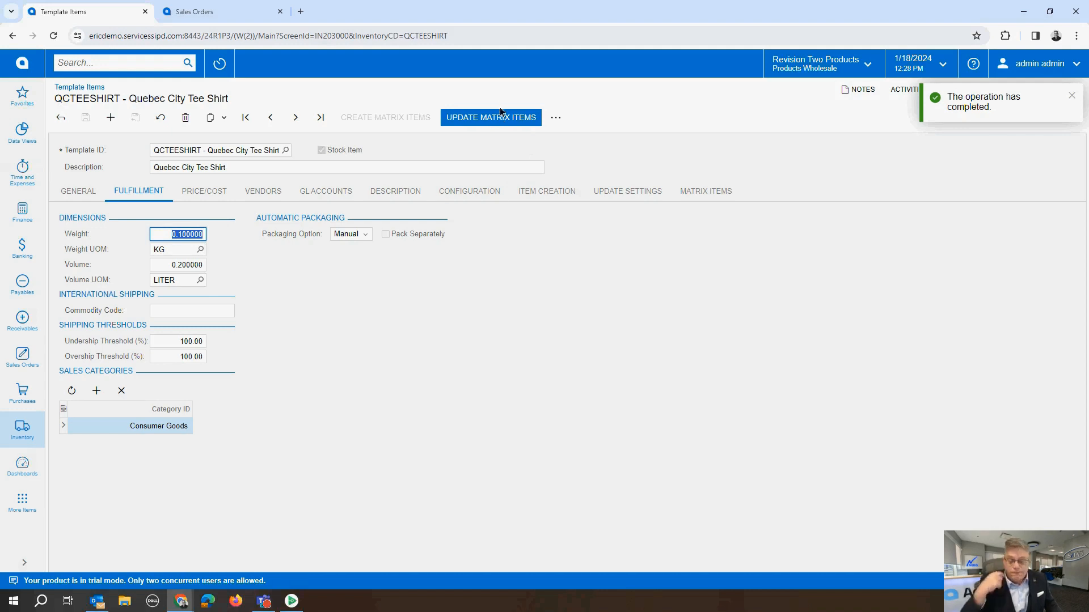
pyautogui.click(643, 191)
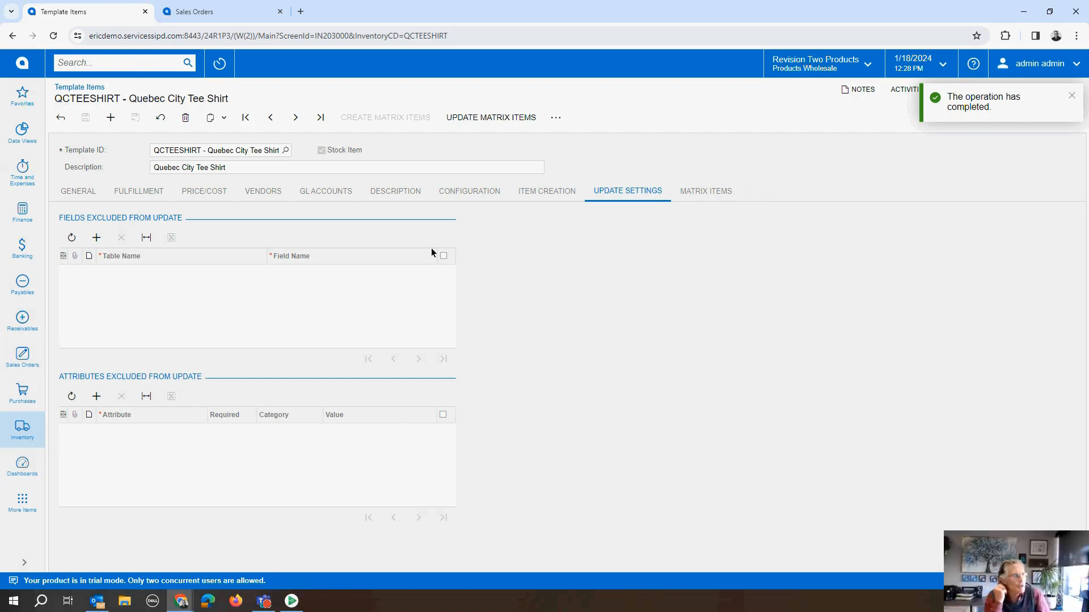
pyautogui.click(78, 191)
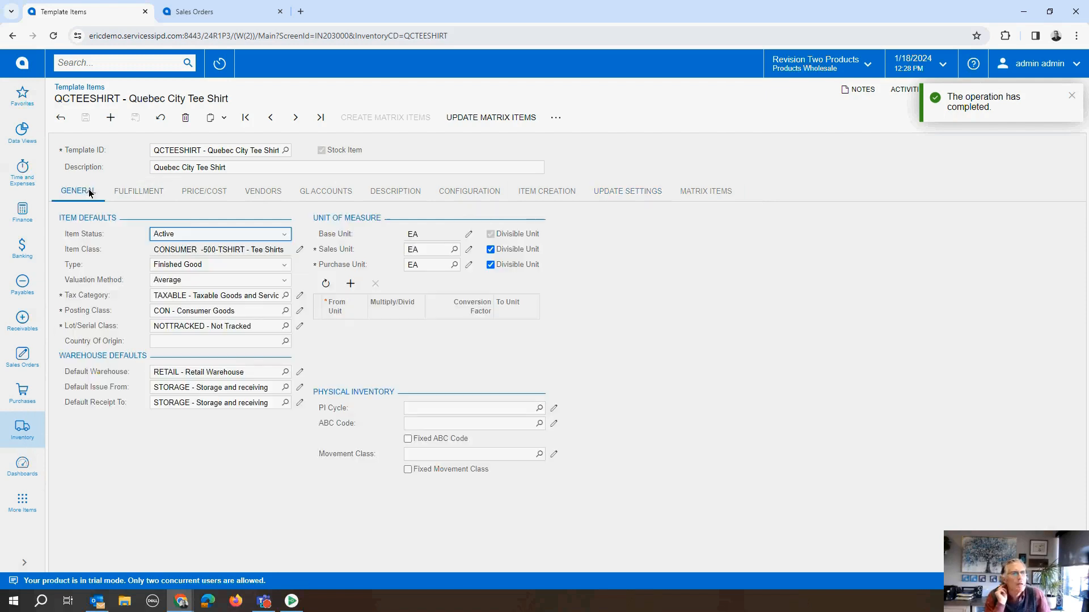
pyautogui.click(702, 189)
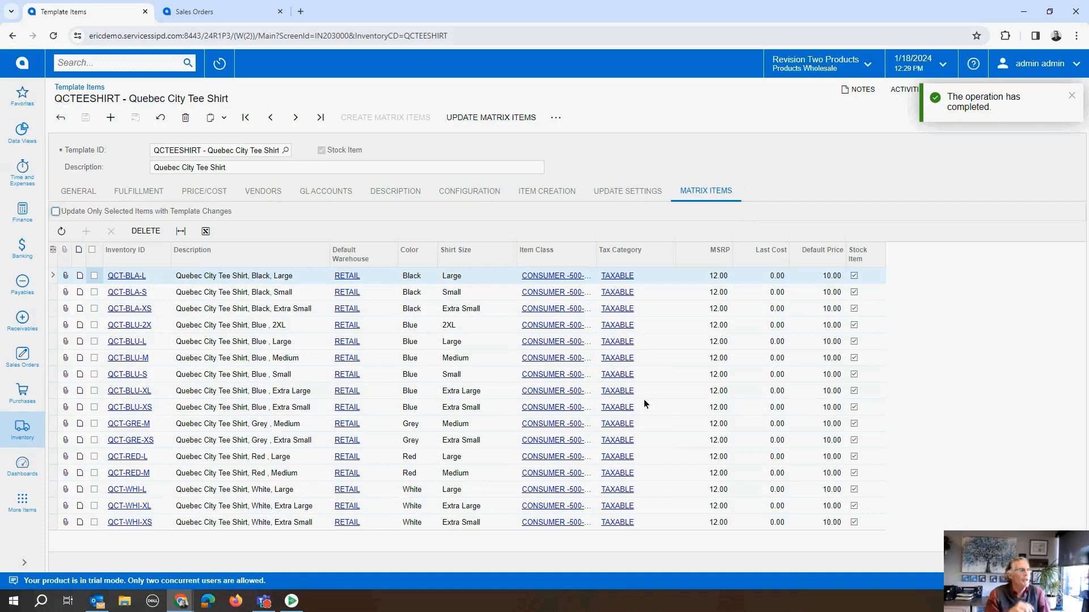
pyautogui.click(74, 191)
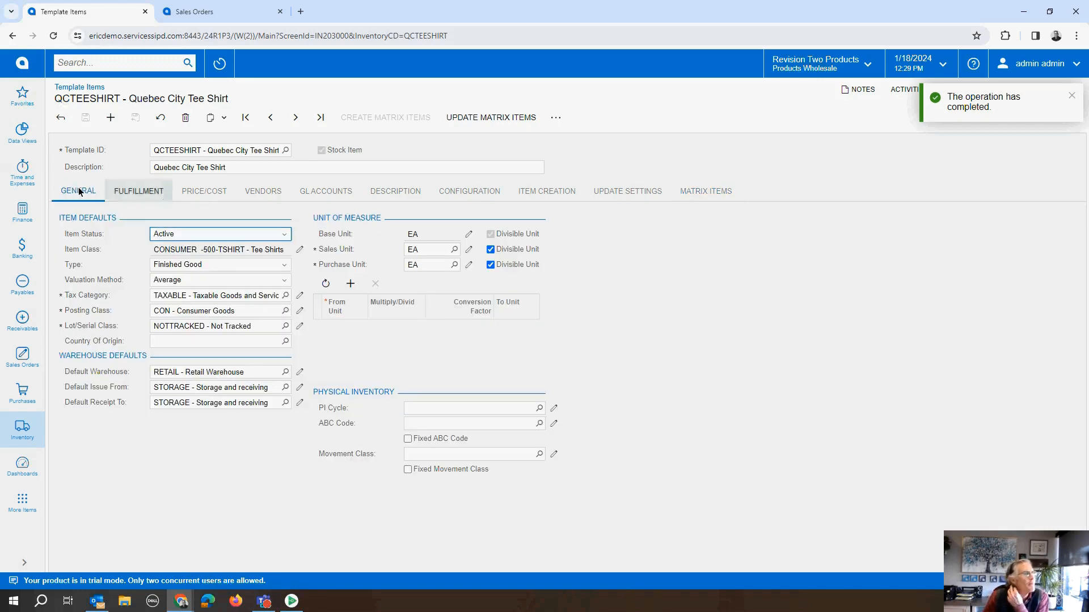
pyautogui.click(534, 191)
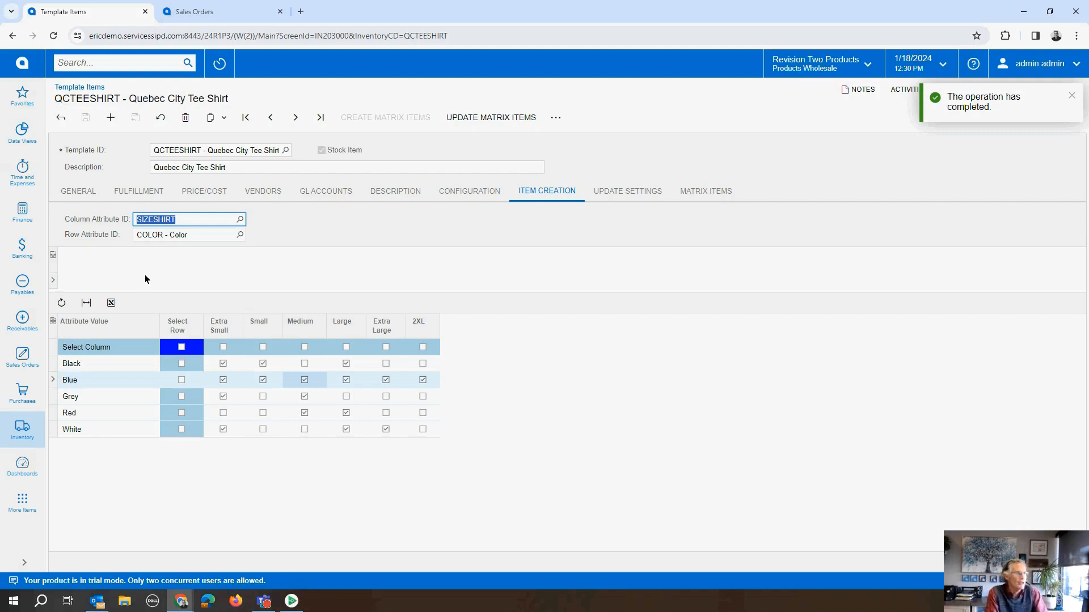
# Step: Create a new sales order of type SO for the customer USA Bartending School
pyautogui.click(23, 357)
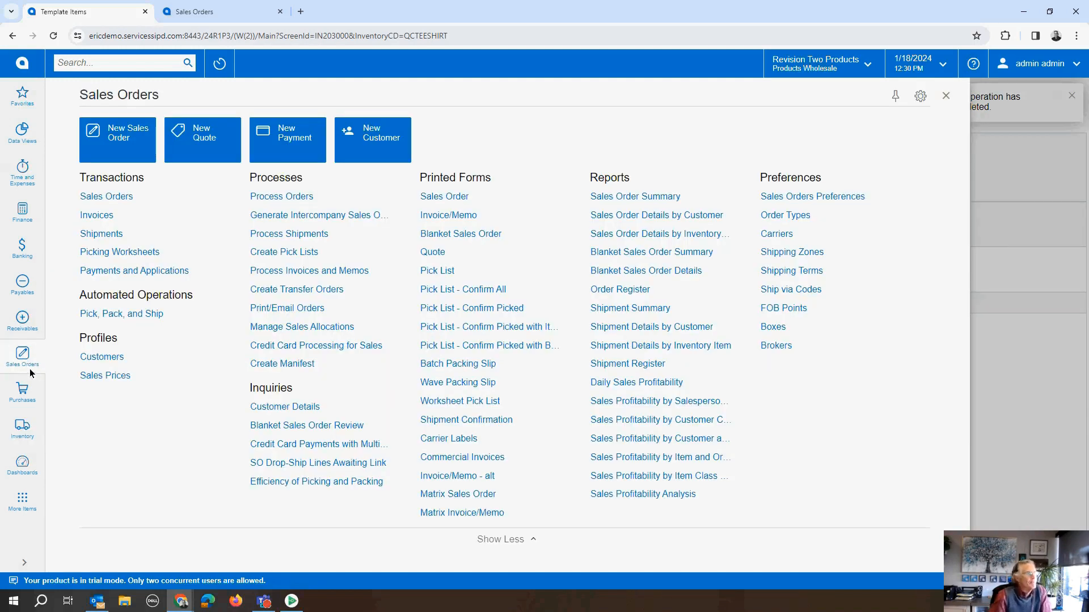
pyautogui.click(128, 202)
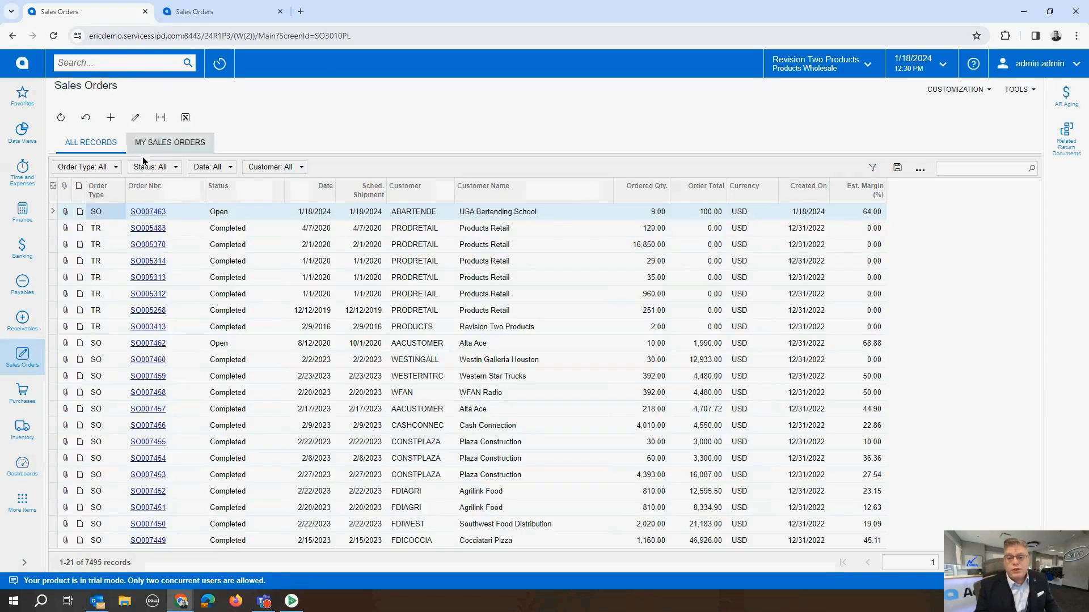
pyautogui.click(111, 118)
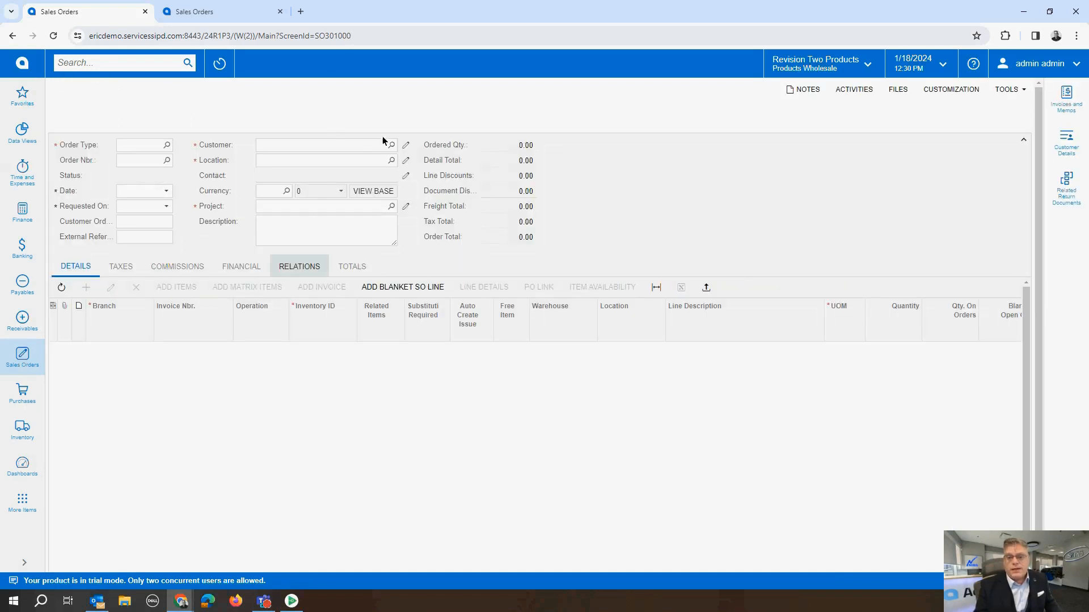
pyautogui.click(335, 145)
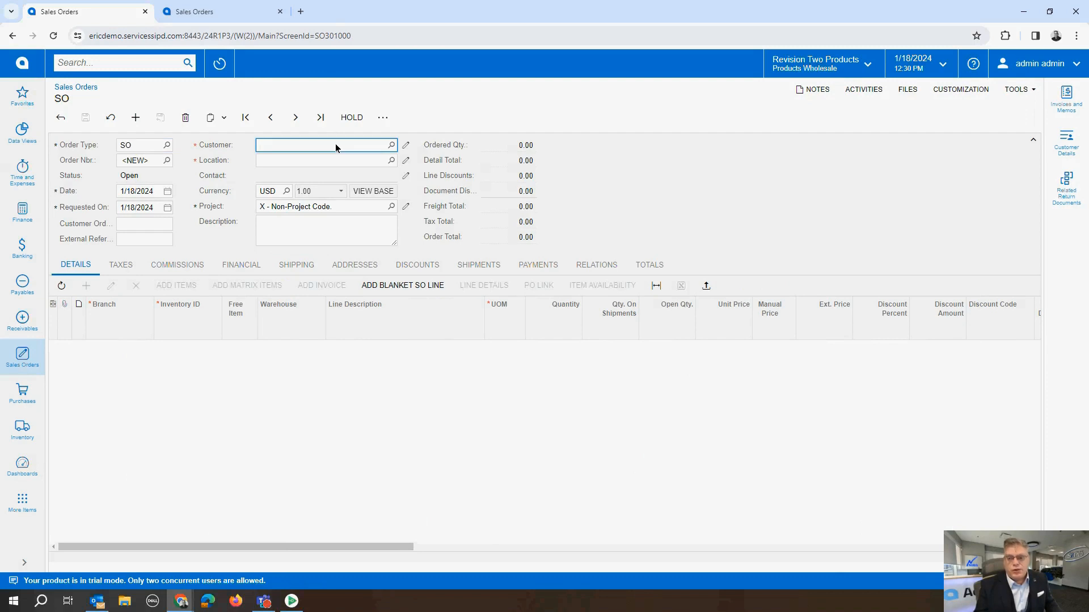
pyautogui.write('school')
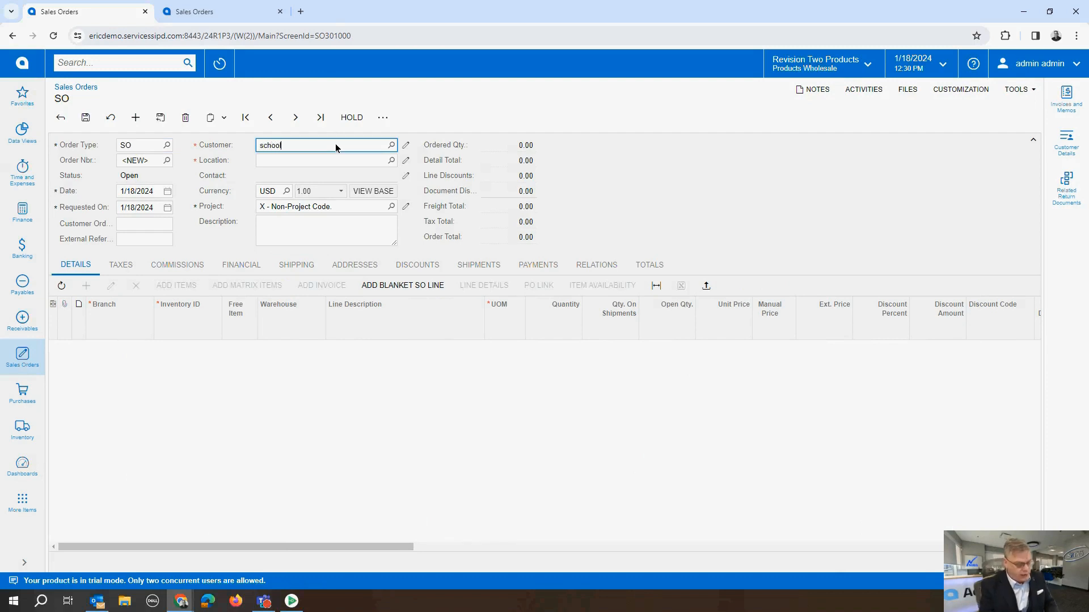
pyautogui.click(330, 156)
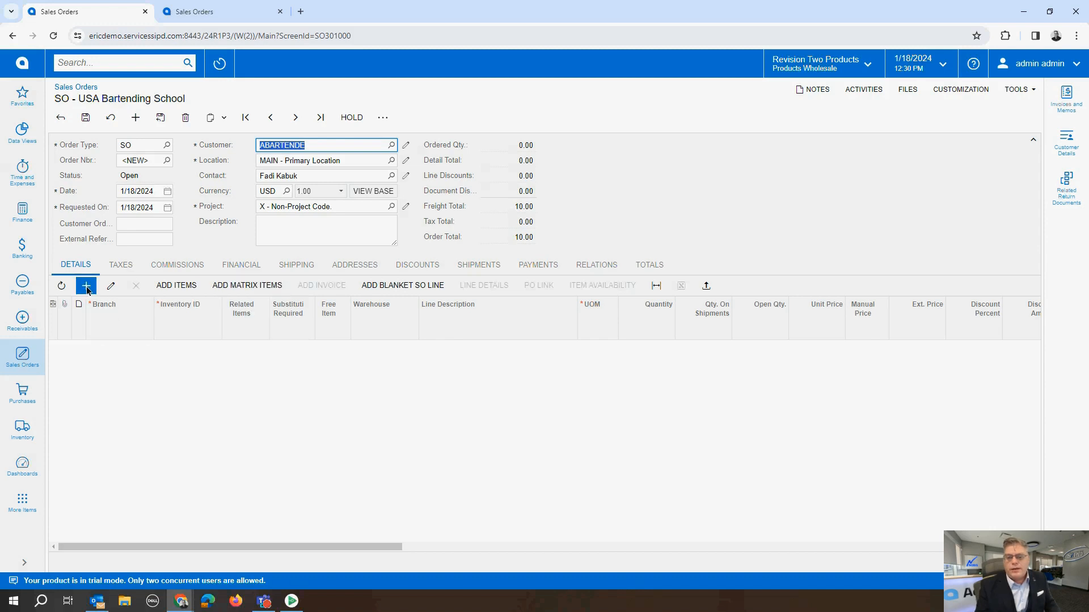
pyautogui.click(86, 286)
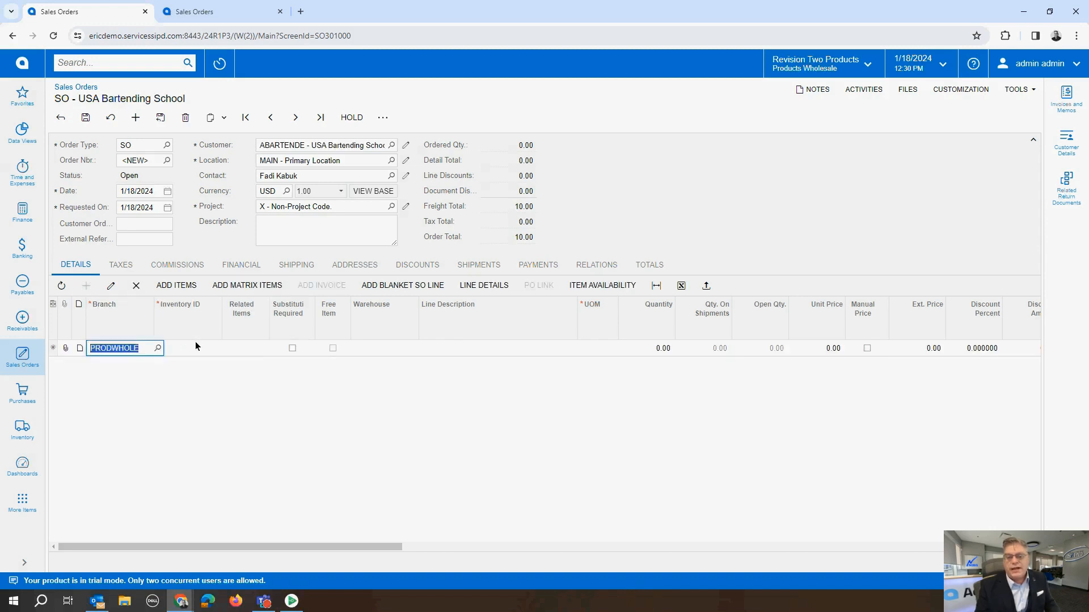
pyautogui.click(196, 343)
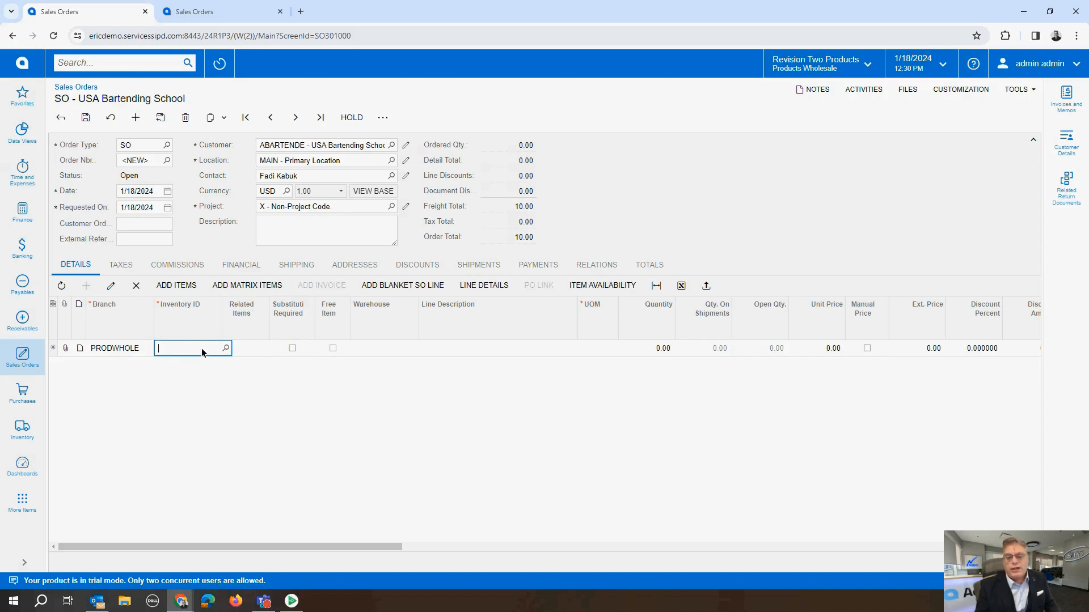
pyautogui.write('blu')
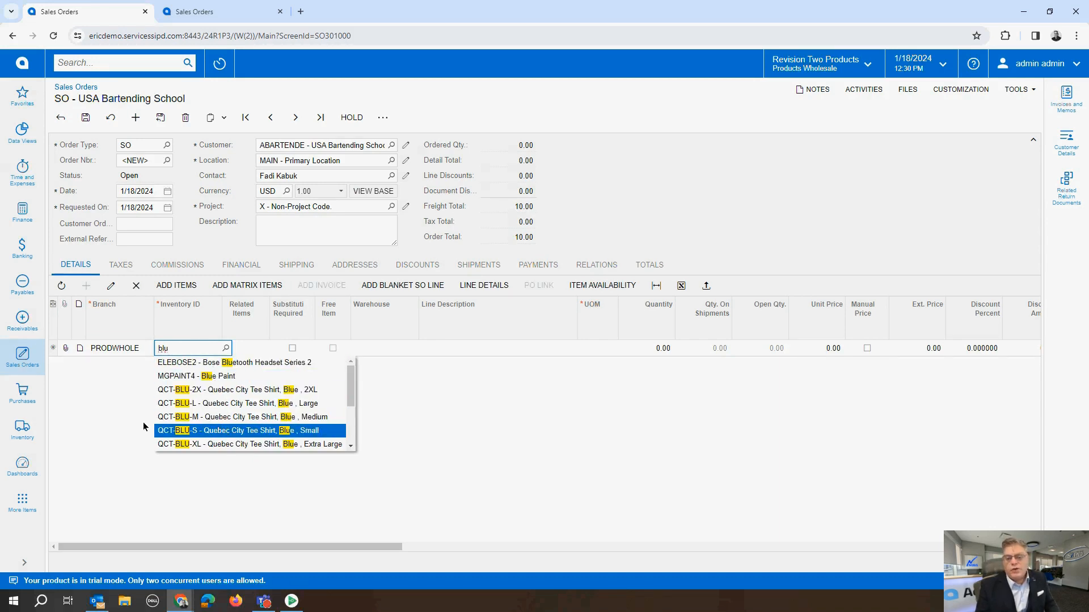
pyautogui.press('Escape')
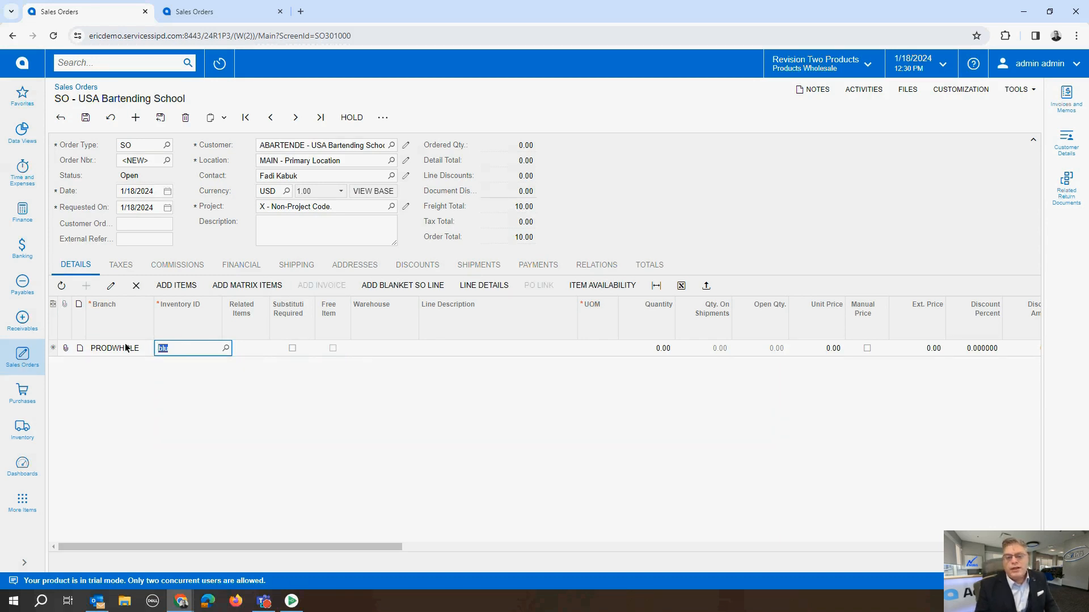
pyautogui.click(136, 286)
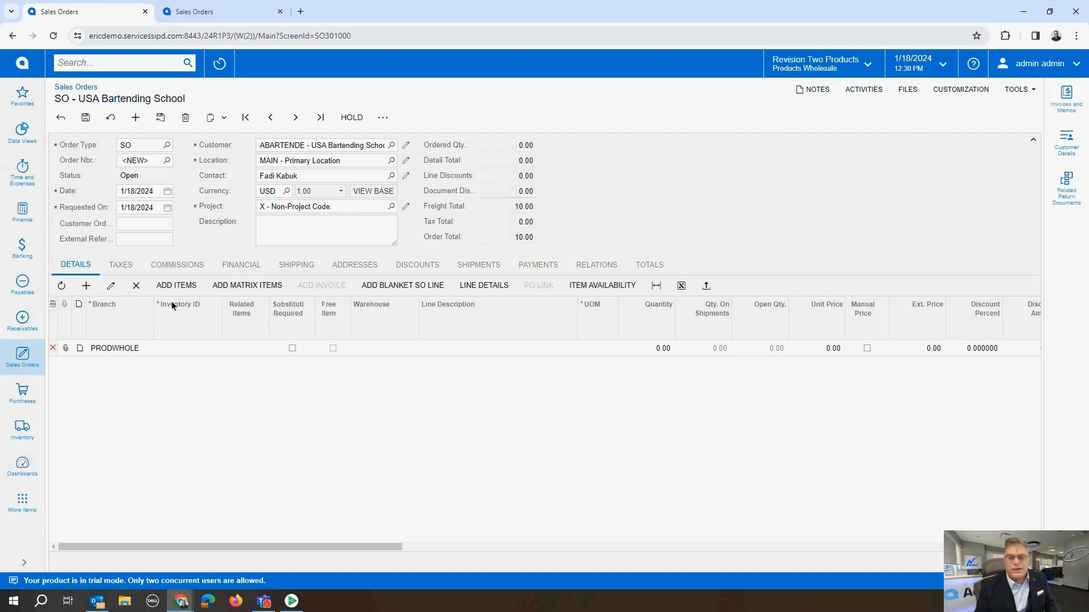
# Step: Start adding matrix items to the sales order using the QCTEESHIRT Quebec City Tee Shirt template
pyautogui.click(259, 289)
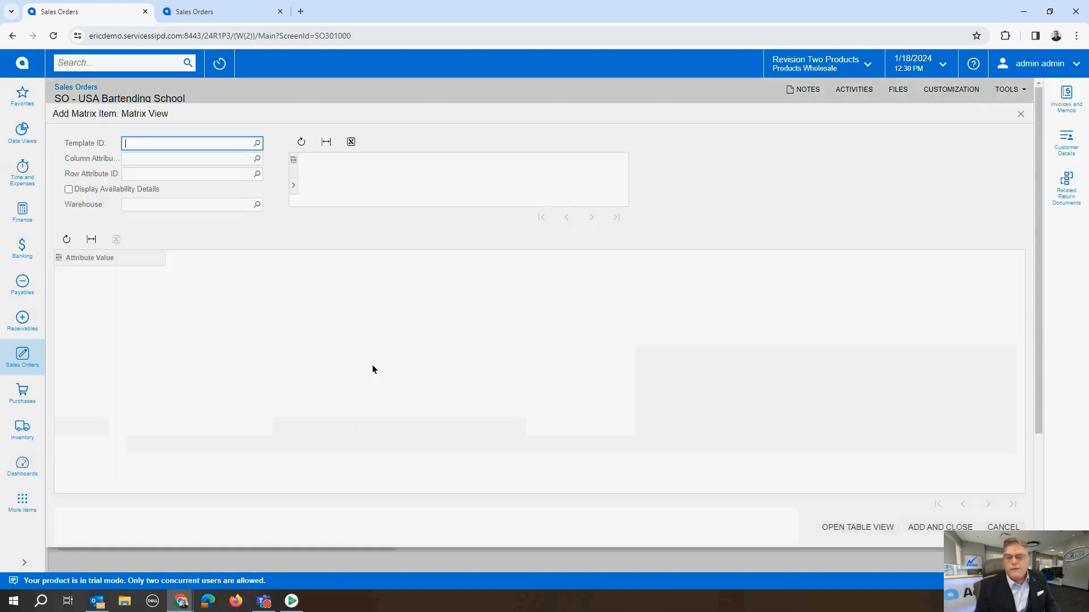
pyautogui.click(257, 143)
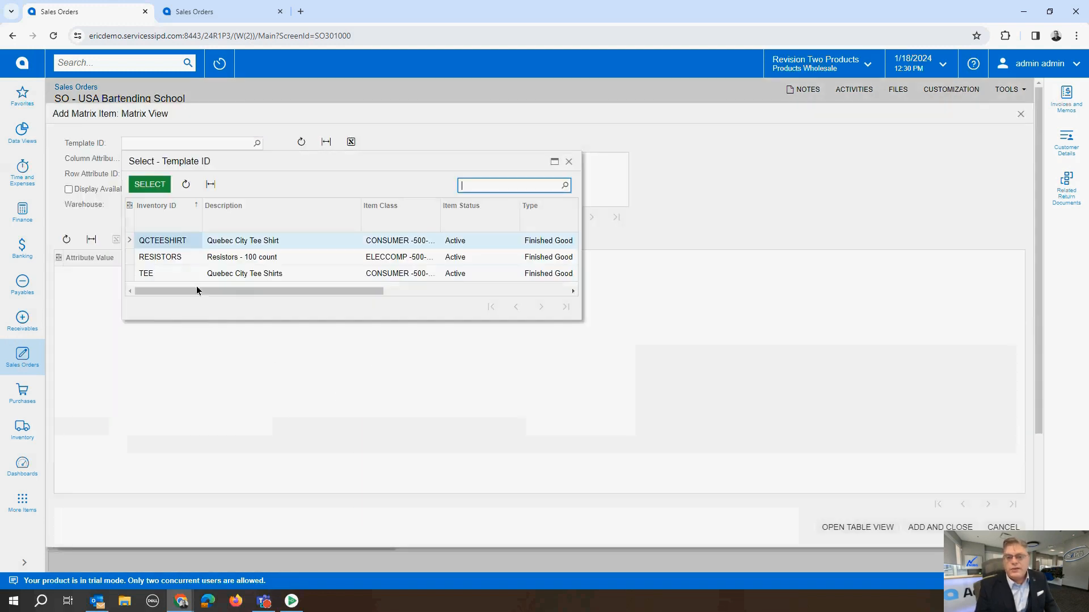
pyautogui.doubleClick(185, 244)
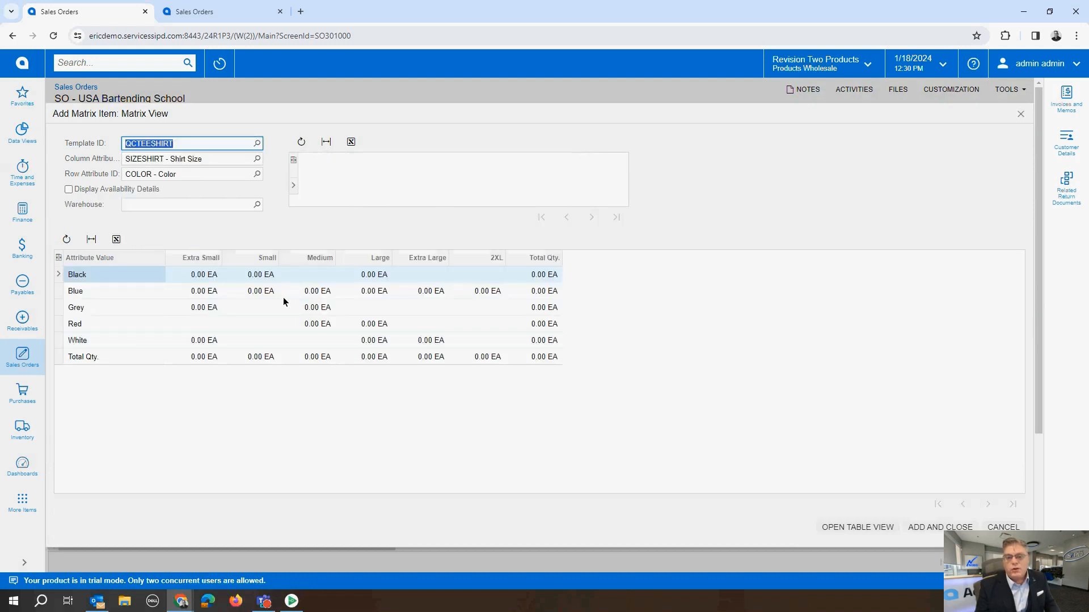
# Step: Add quantities of 2 Black Extra Small, 2 Black Large, 3 Red Large and 2 White Extra Large to the order from the matrix
pyautogui.click(198, 277)
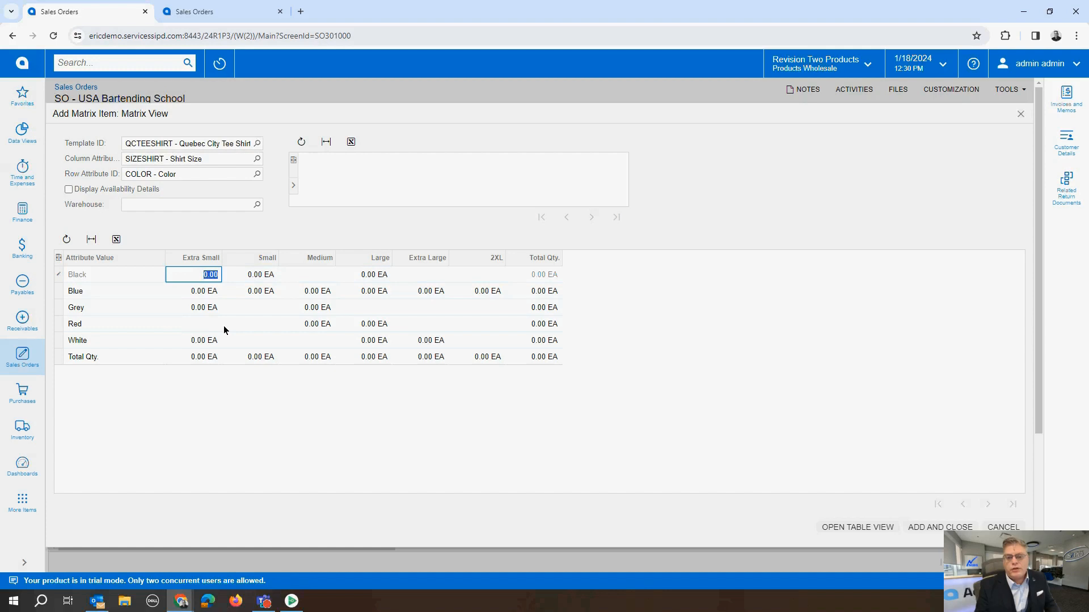
pyautogui.write('2')
pyautogui.click(371, 279)
pyautogui.write('2')
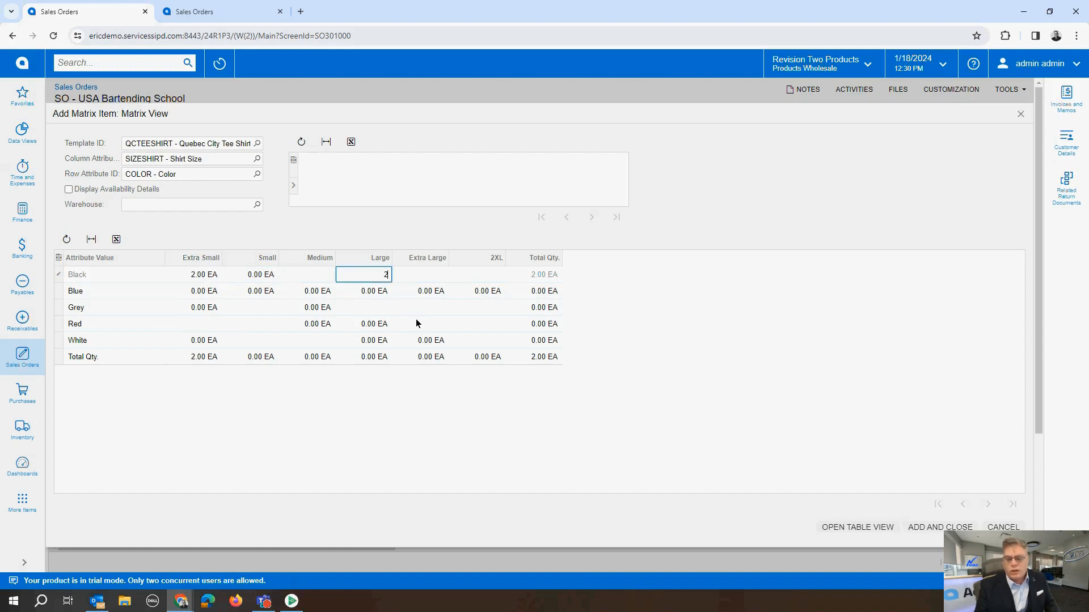
pyautogui.click(369, 329)
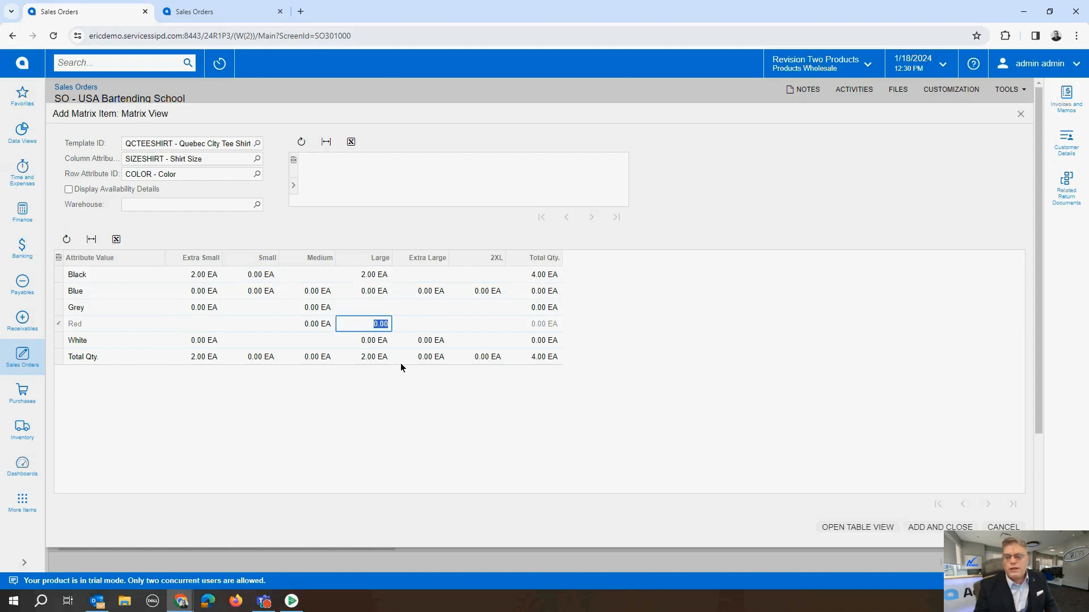
pyautogui.write('3')
pyautogui.click(421, 341)
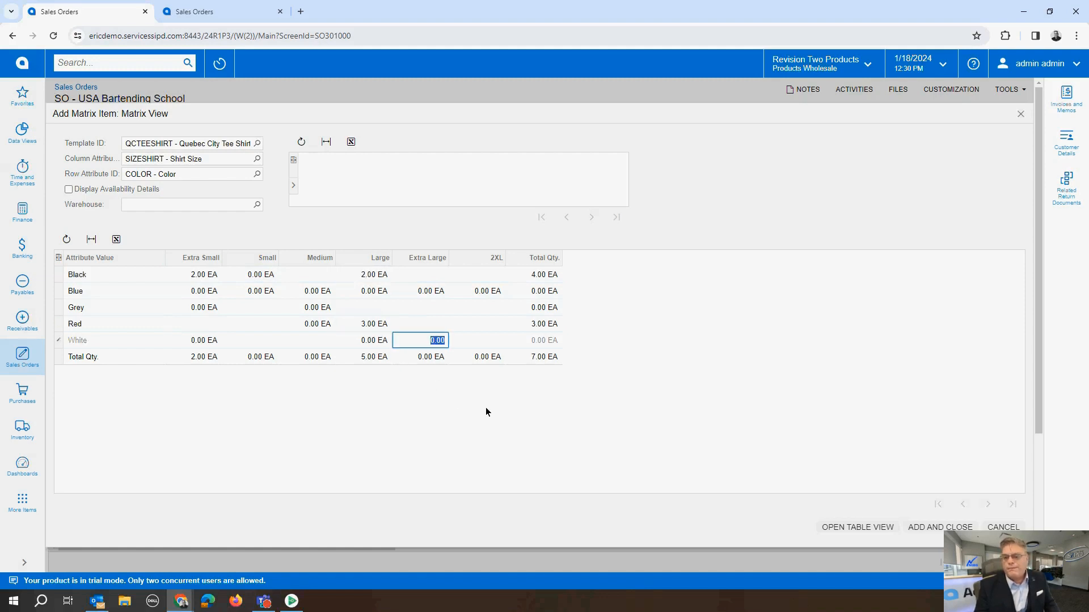
pyautogui.write('2')
pyautogui.click(489, 328)
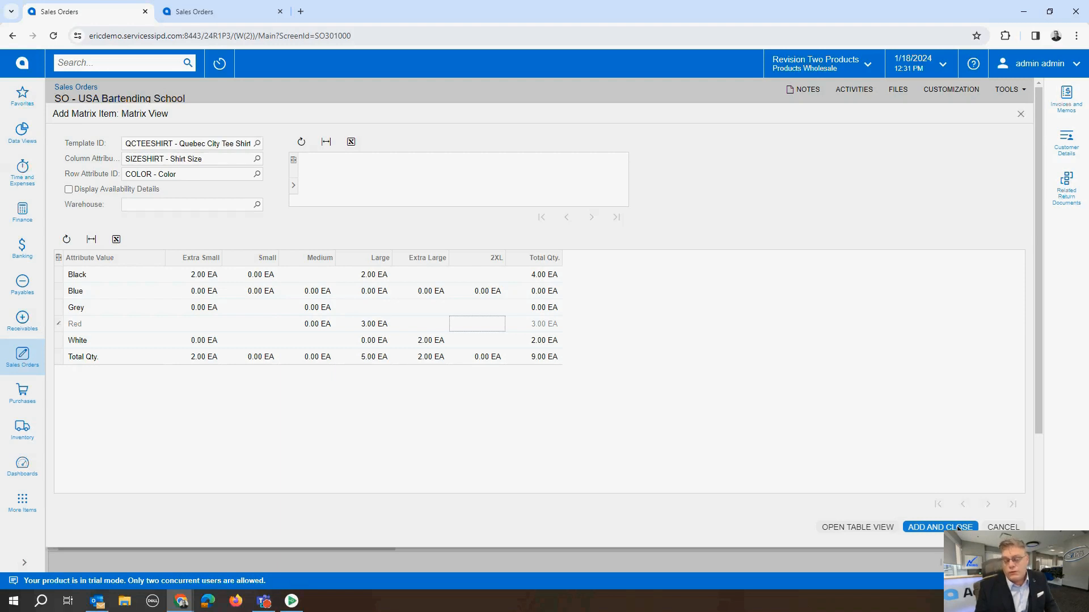
pyautogui.click(958, 528)
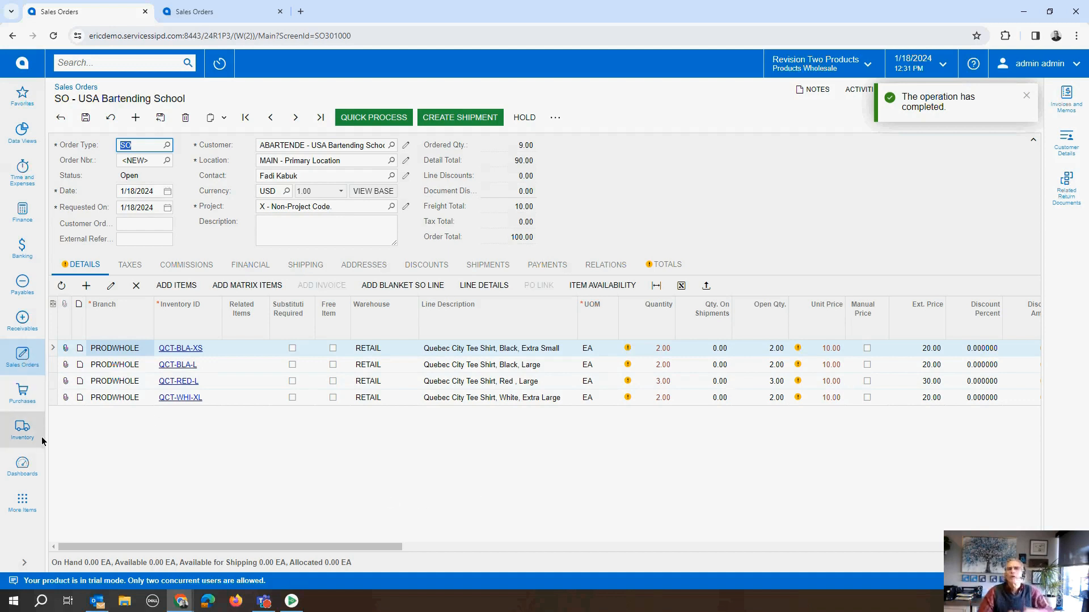
# Step: Open the Matrix Purchase Order printed form from the purchasing area and set its order type to Normal
pyautogui.click(24, 398)
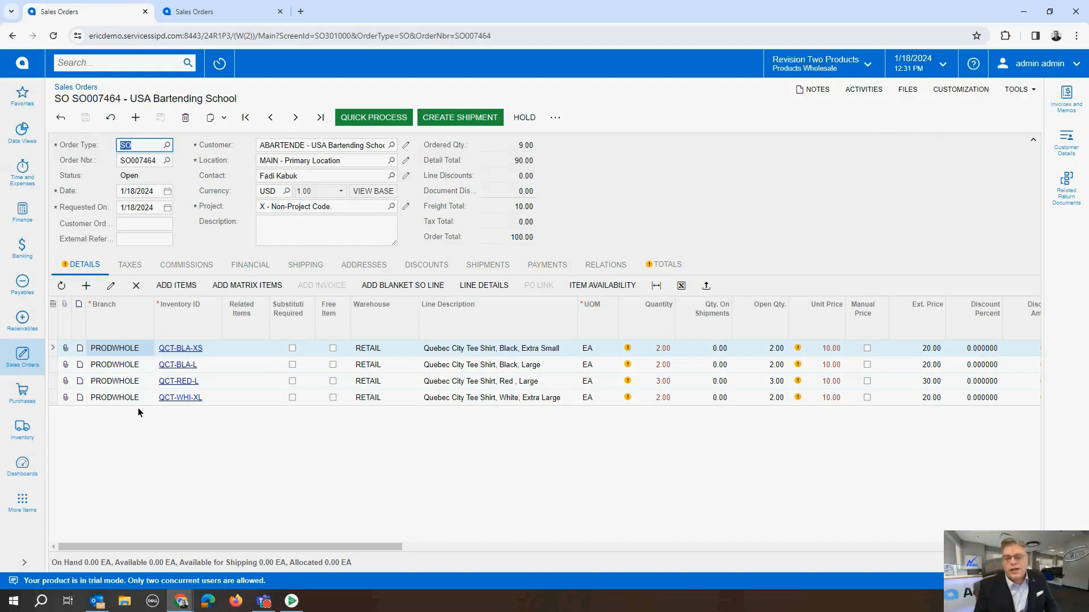
pyautogui.click(30, 403)
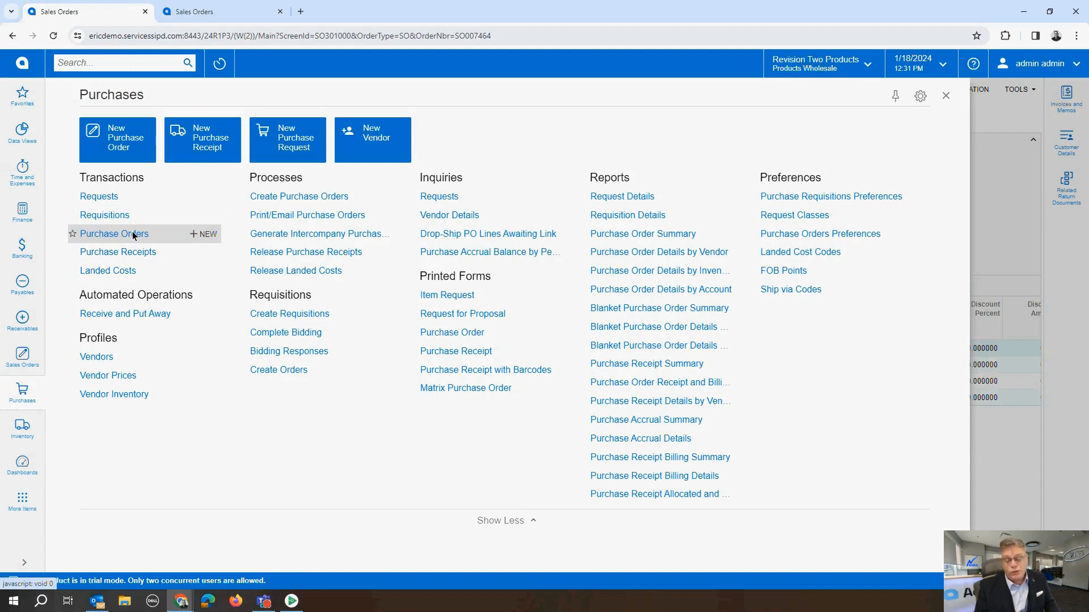
pyautogui.click(478, 389)
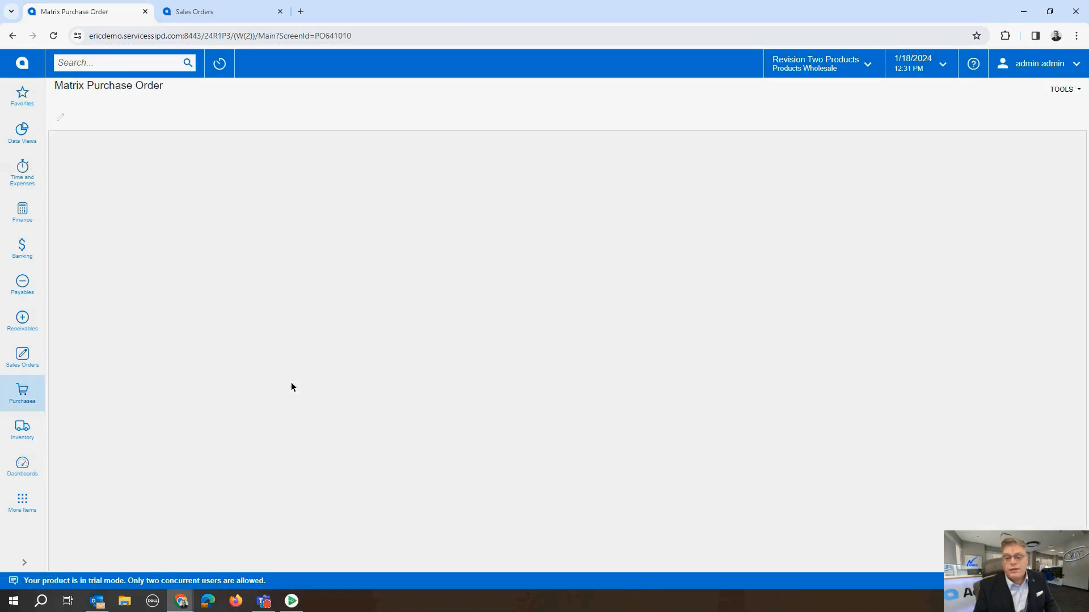
pyautogui.click(273, 209)
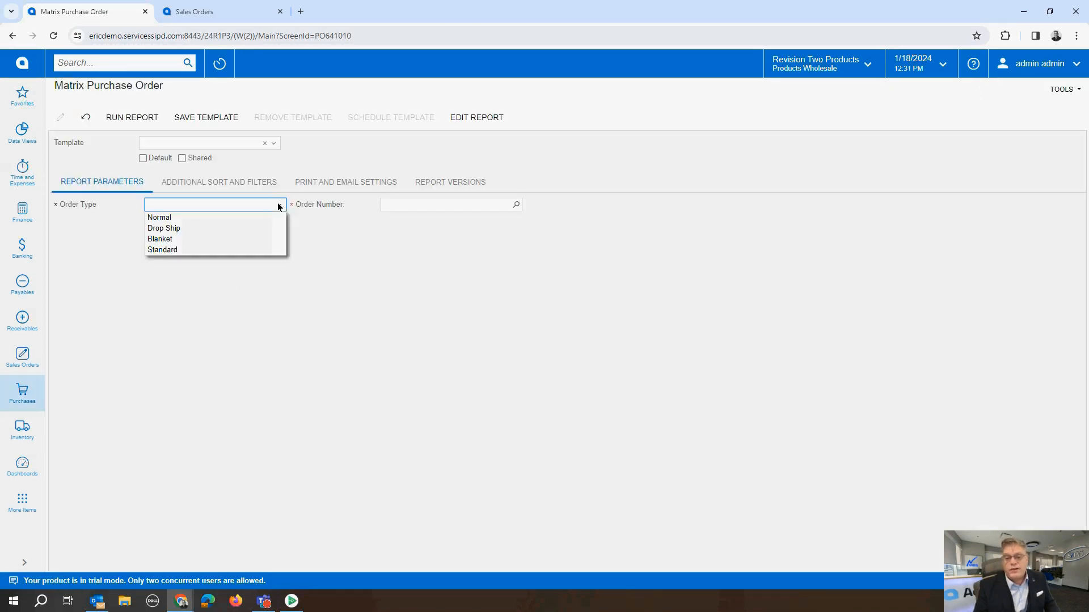
pyautogui.click(251, 216)
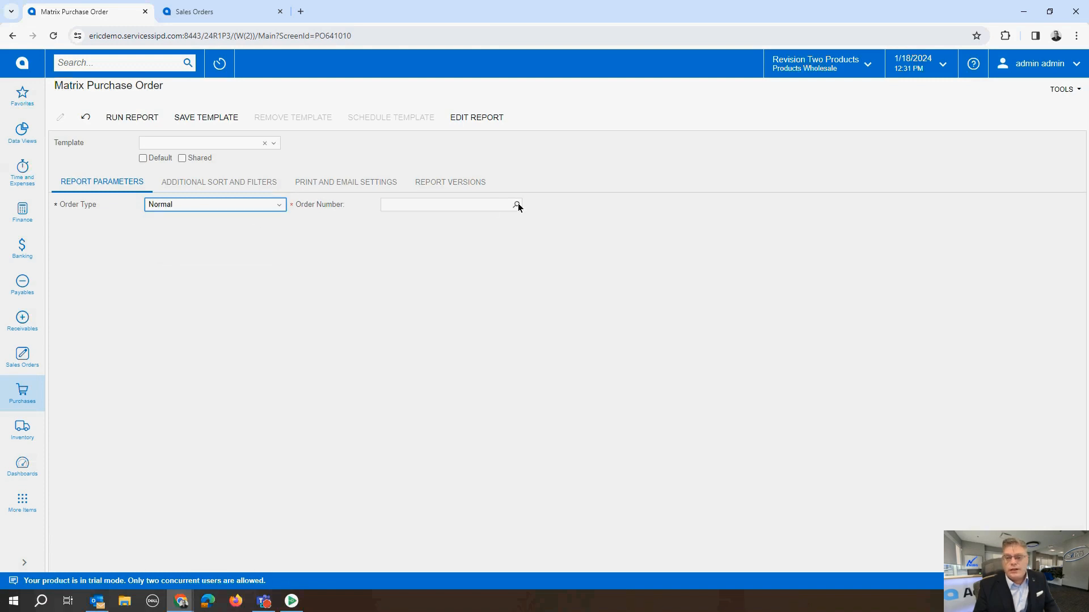
# Step: Run the Matrix Purchase Order report for the newest order in the list, view it, and return to the home dashboard
pyautogui.click(517, 205)
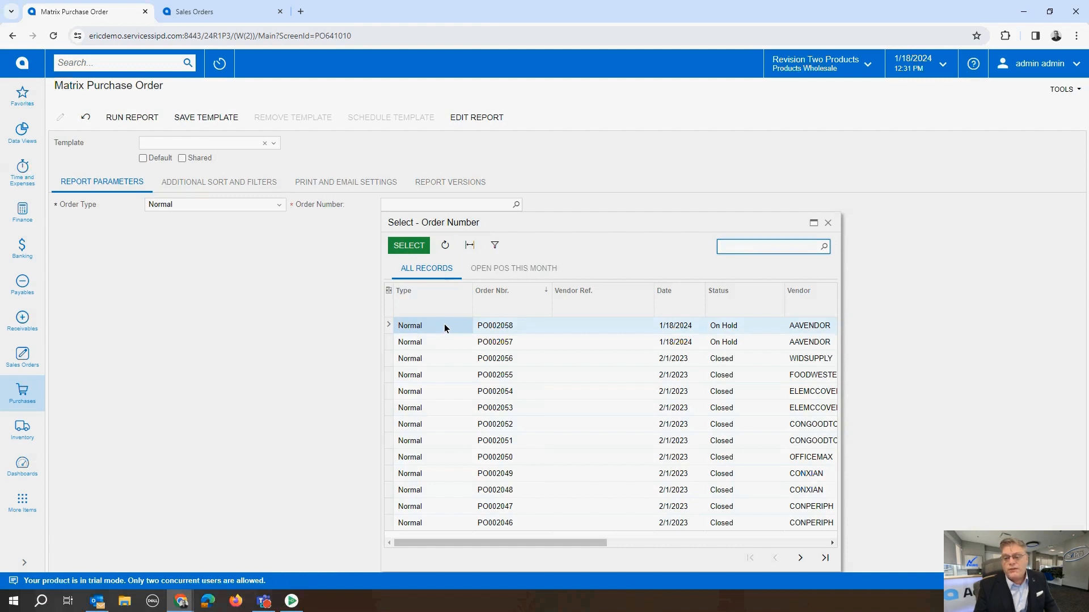
pyautogui.doubleClick(445, 327)
pyautogui.click(128, 118)
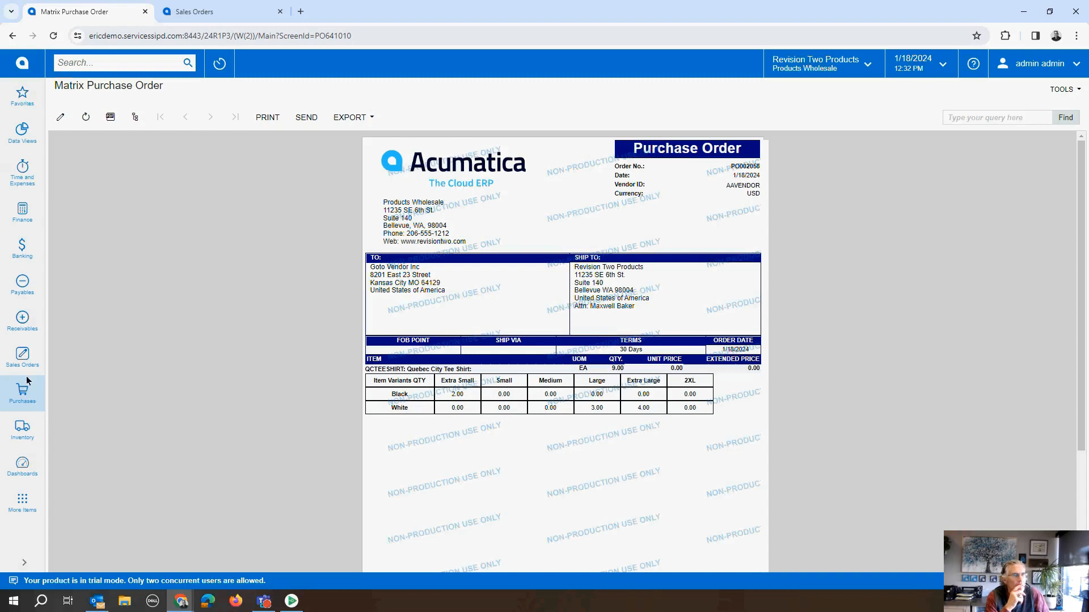
pyautogui.click(38, 76)
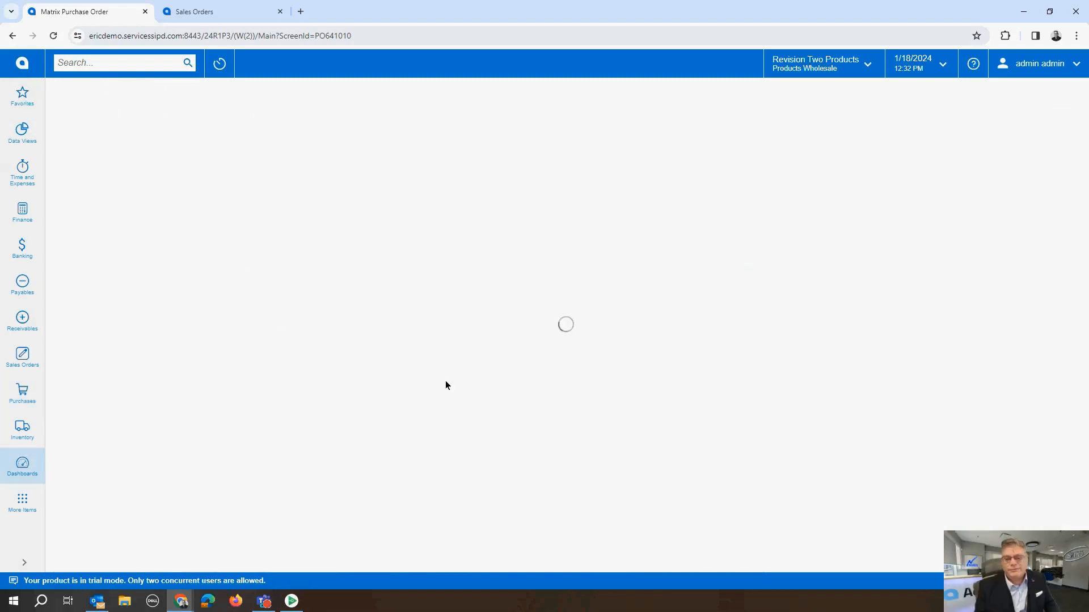